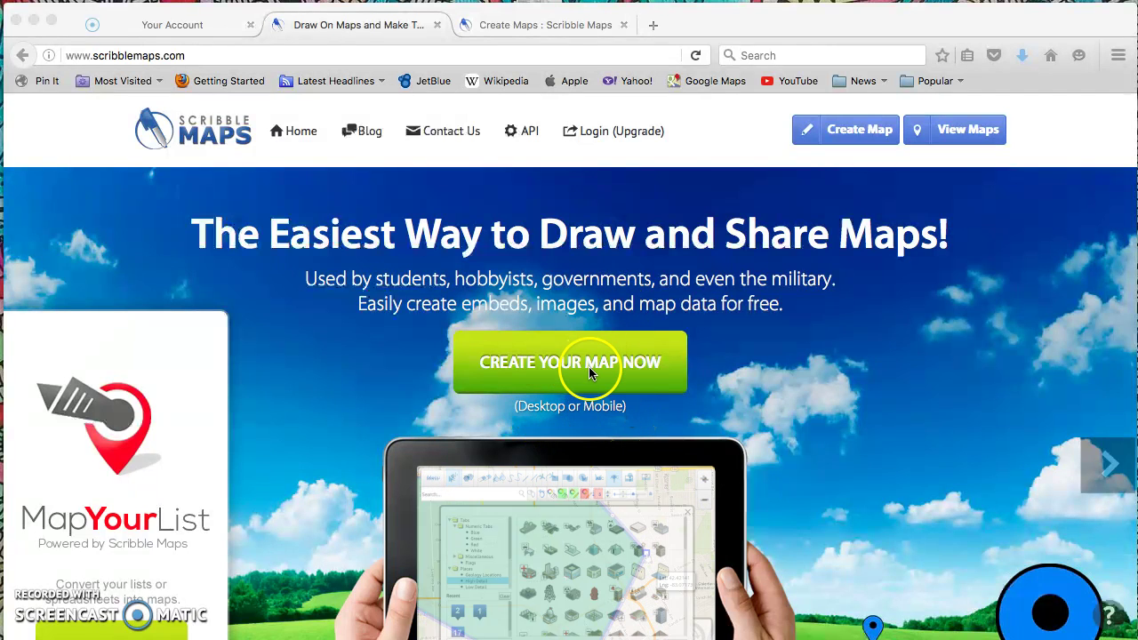
# Switch to the Create Maps page, dismiss the VIP welcome window and hide the layer panel.
pyautogui.click(519, 27)
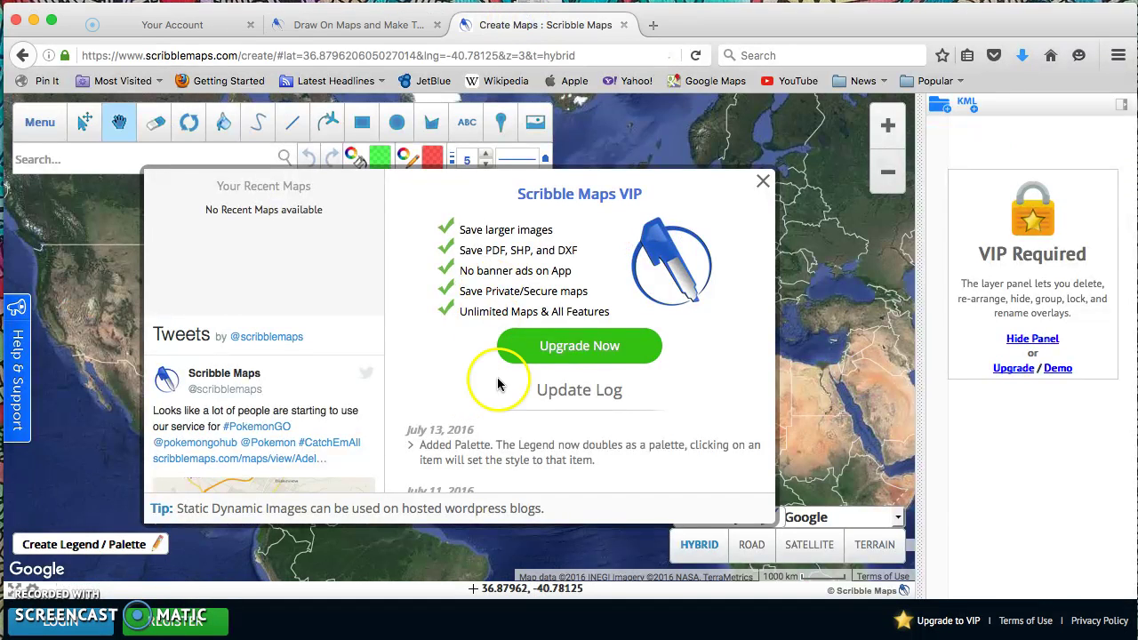
pyautogui.click(762, 185)
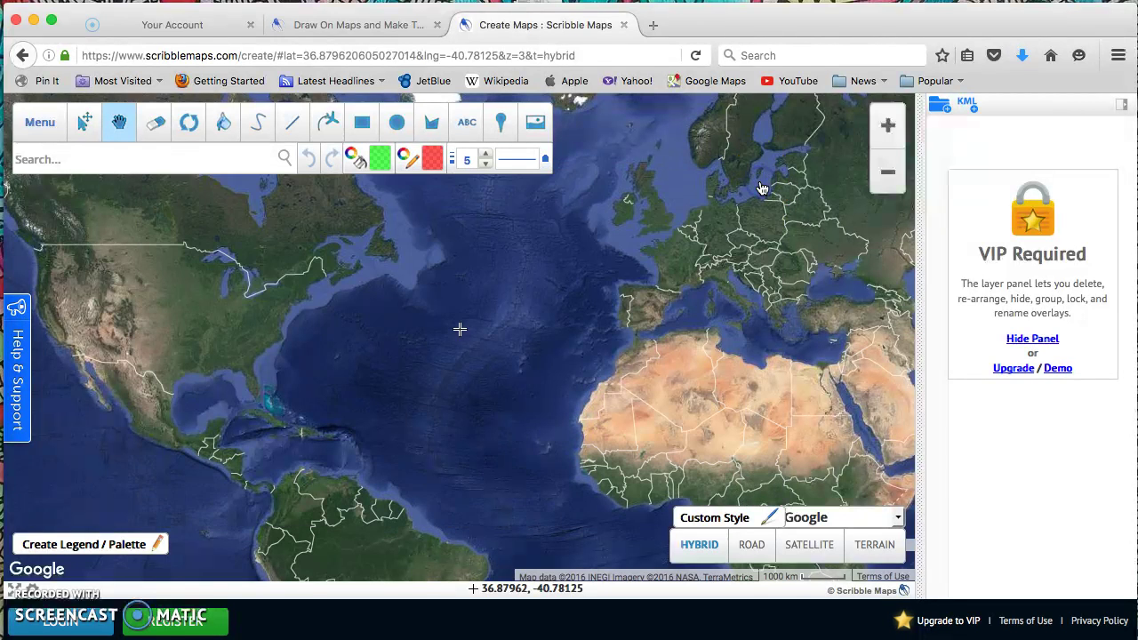
pyautogui.click(1123, 108)
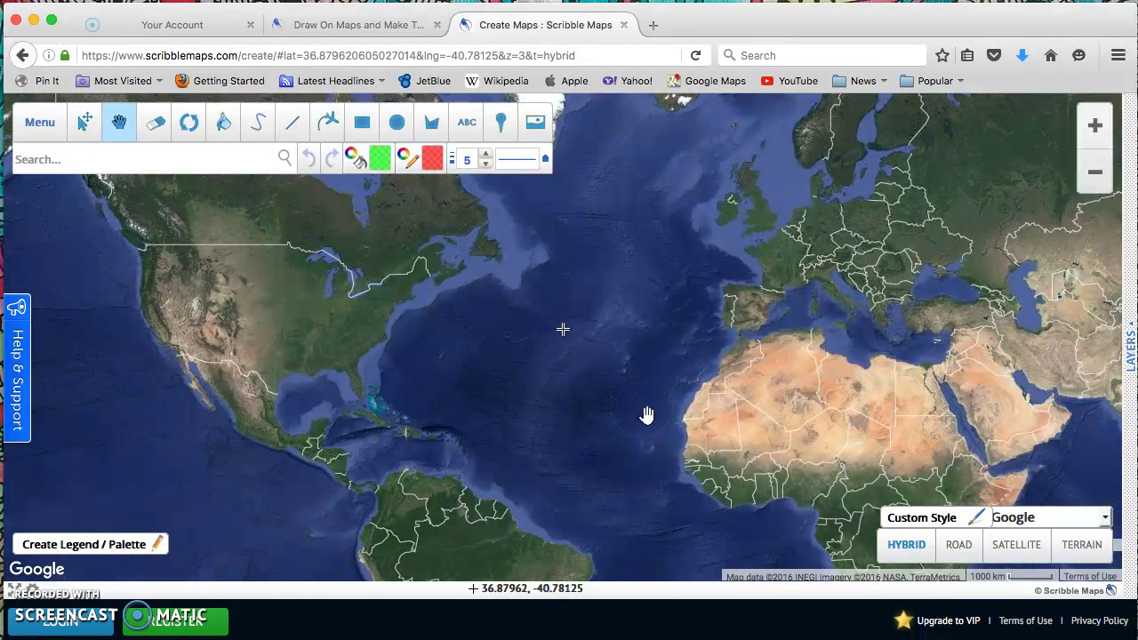
# Draw a polygon outlining Pennsylvania, following its angled eastern border.
pyautogui.click(1096, 125)
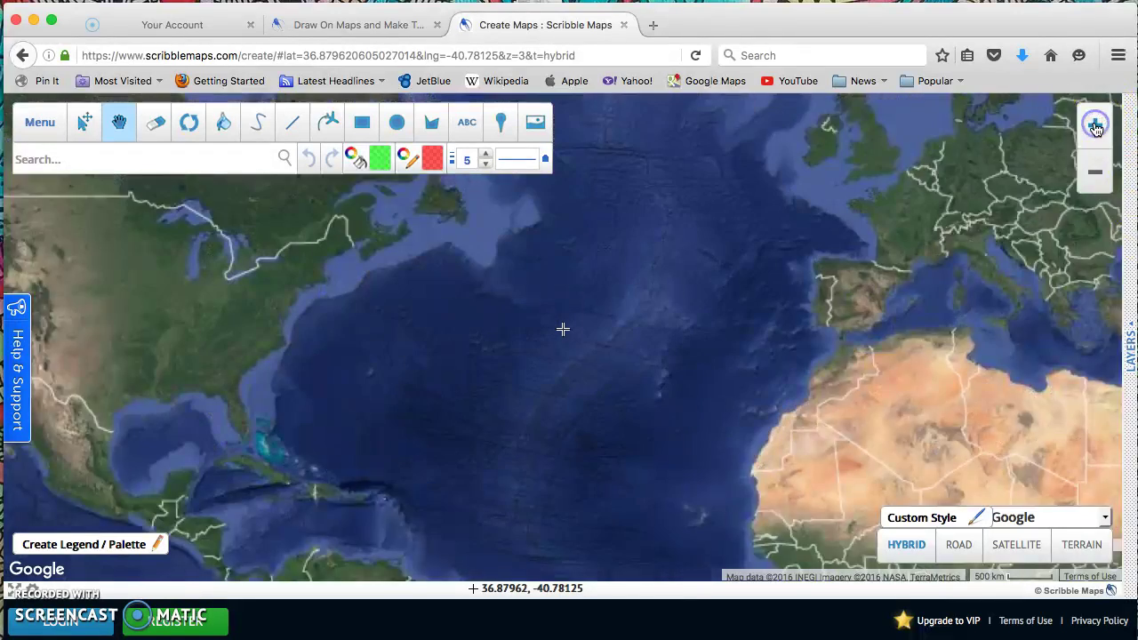
pyautogui.click(1096, 125)
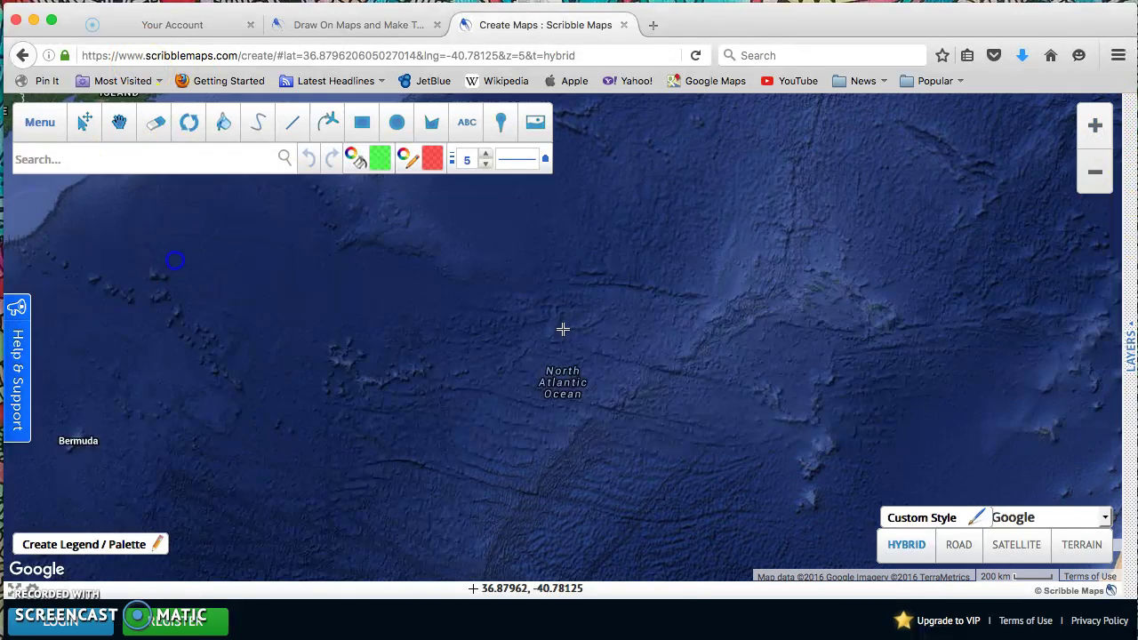
pyautogui.moveTo(177, 262); pyautogui.dragTo(788, 465)
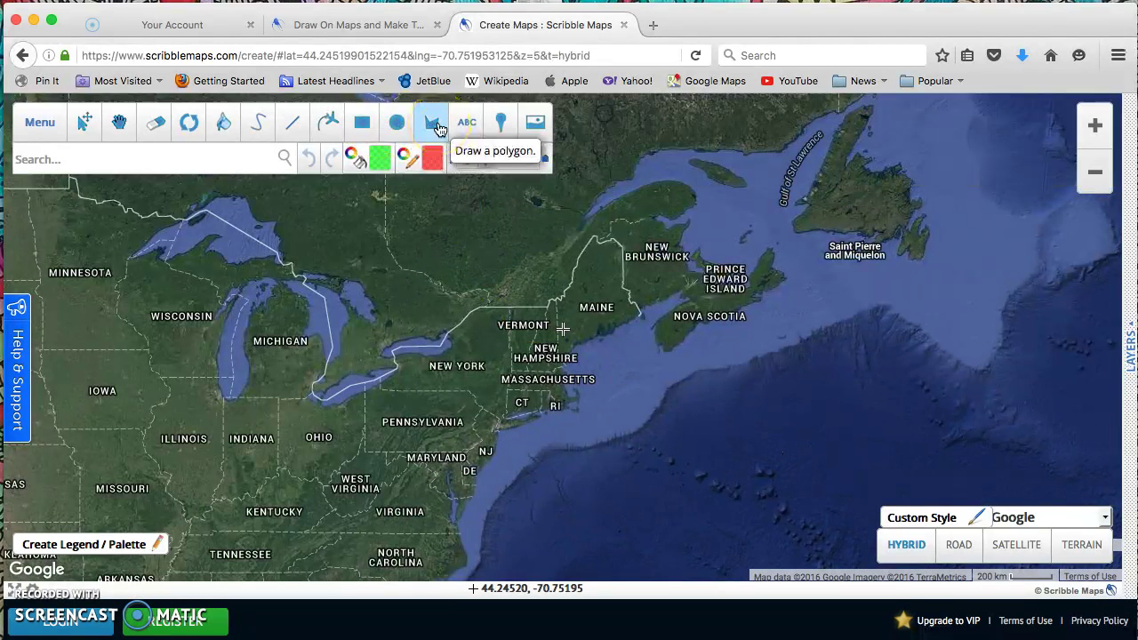
pyautogui.click(361, 122)
pyautogui.click(432, 124)
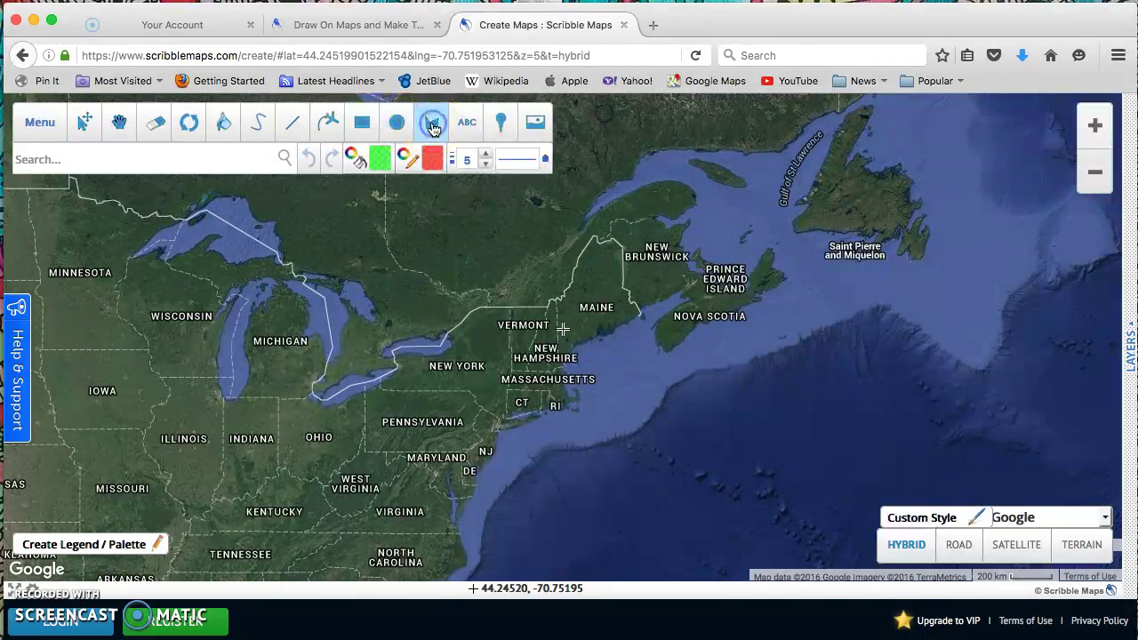
pyautogui.click(364, 383)
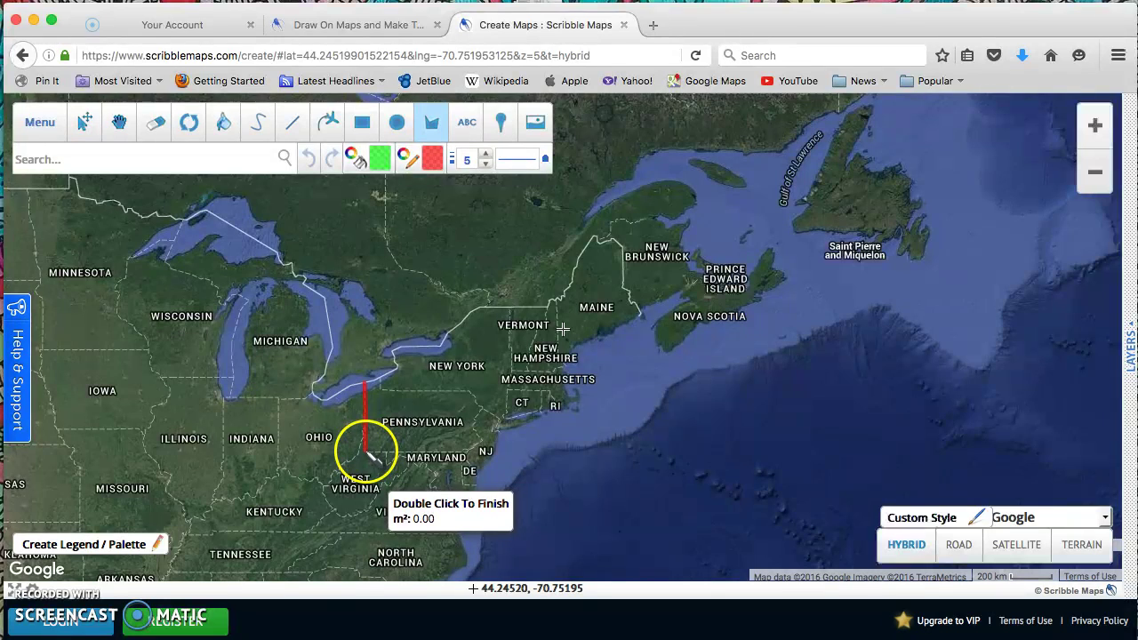
pyautogui.click(365, 450)
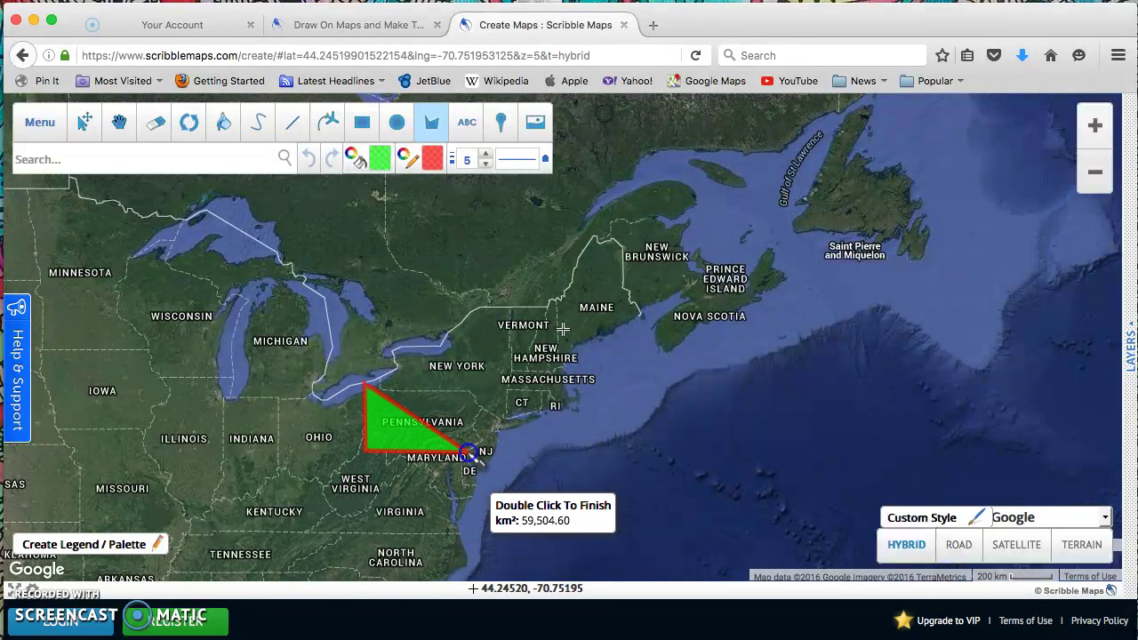
pyautogui.click(479, 442)
pyautogui.click(469, 420)
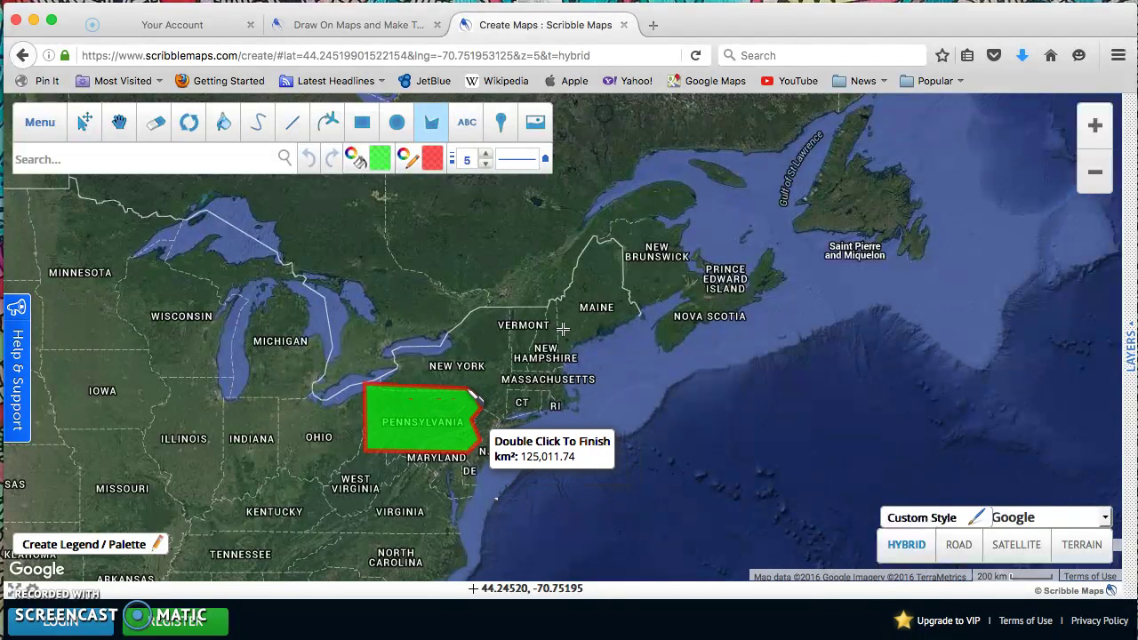
pyautogui.doubleClick(467, 390)
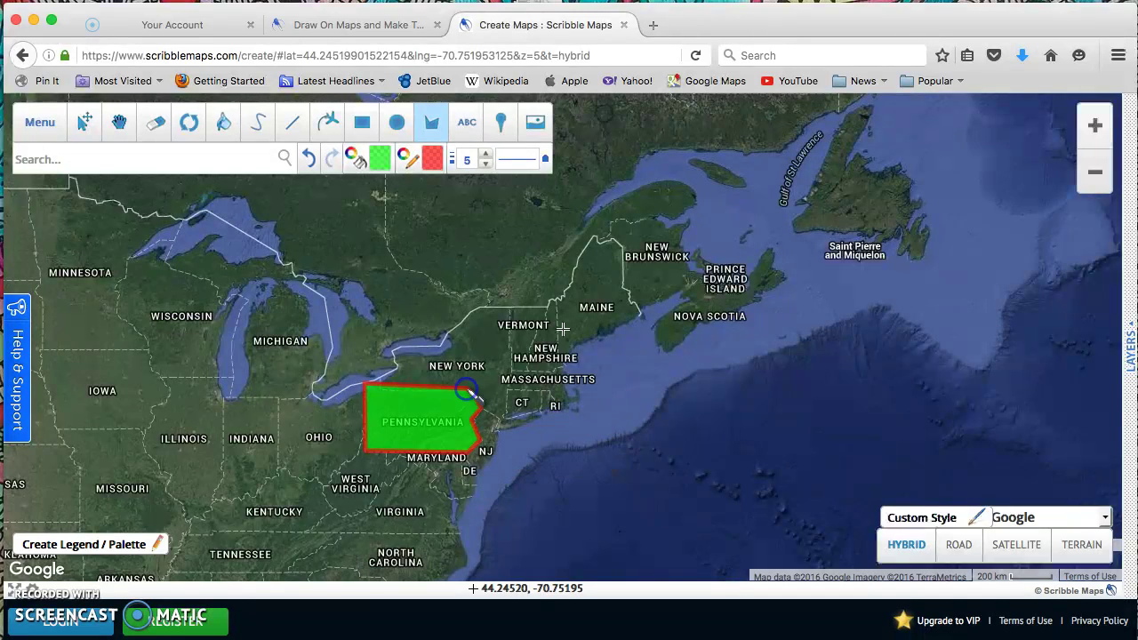
pyautogui.click(607, 383)
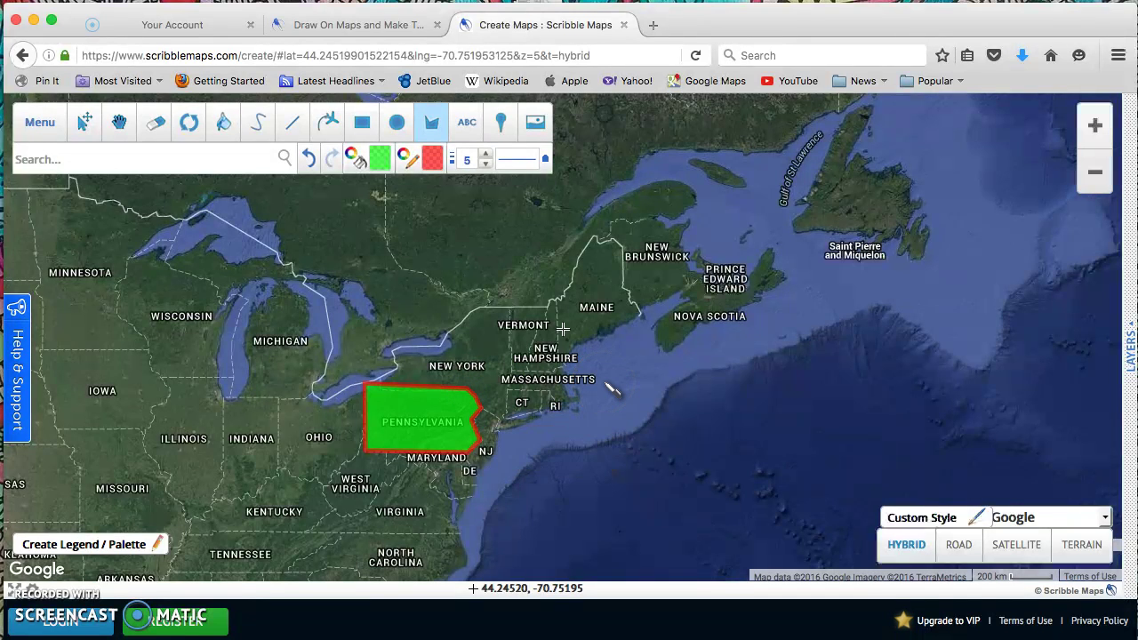
# Draw a rectangle covering Michigan's lower peninsula.
pyautogui.click(365, 230)
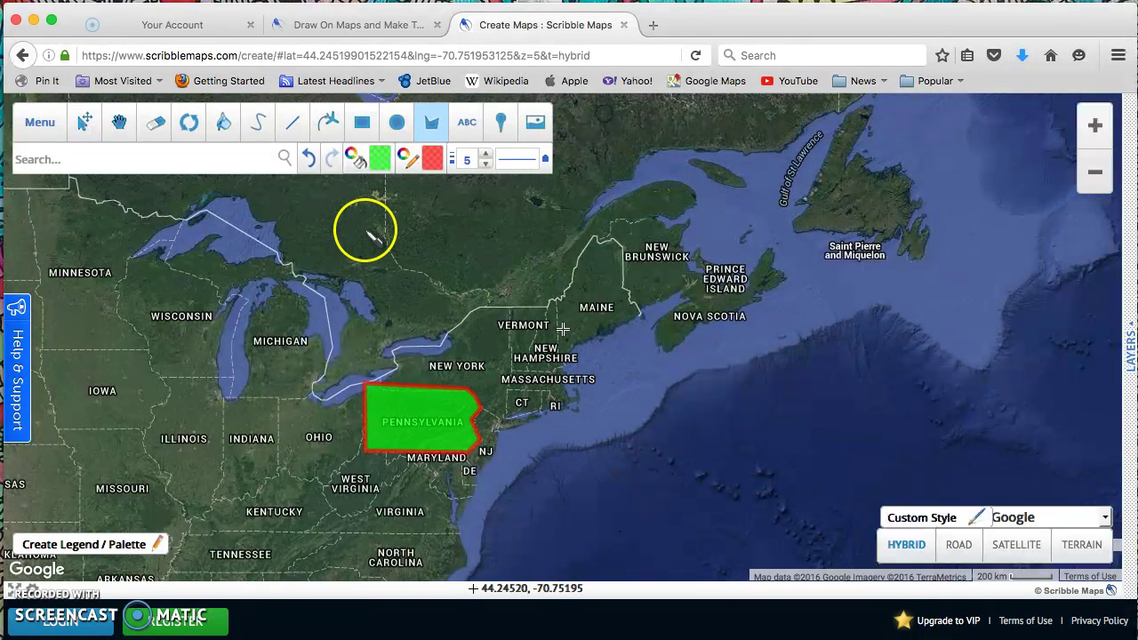
pyautogui.click(362, 122)
pyautogui.moveTo(246, 305); pyautogui.dragTo(321, 407)
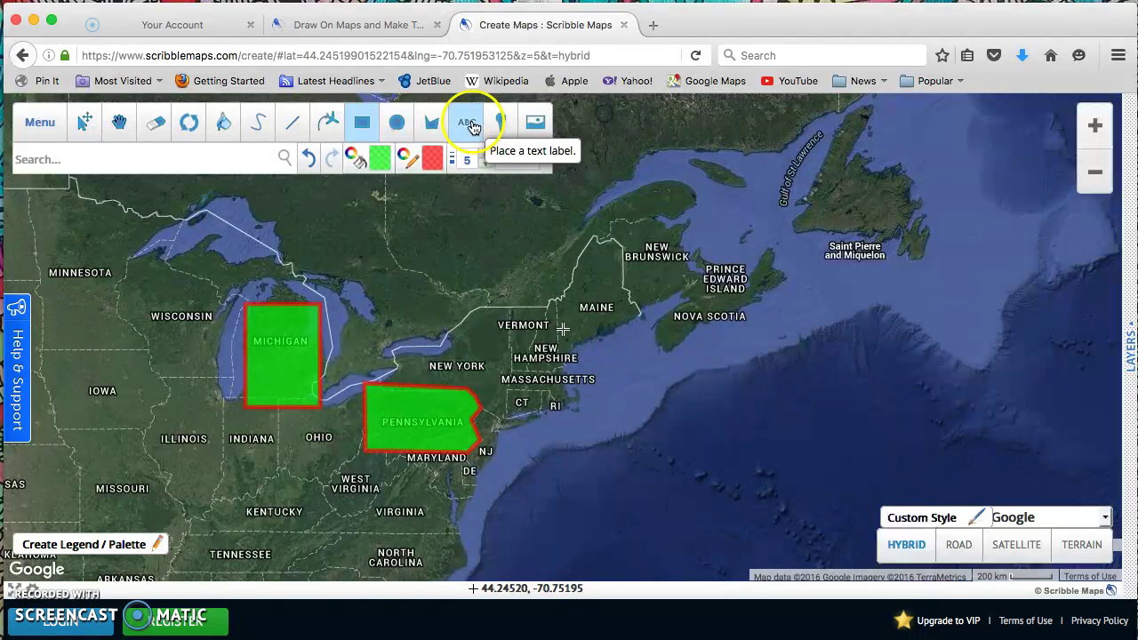
# Try placing a text label on the Pennsylvania polygon, and discard it without saving.
pyautogui.click(473, 127)
pyautogui.click(389, 402)
pyautogui.click(492, 331)
pyautogui.click(472, 390)
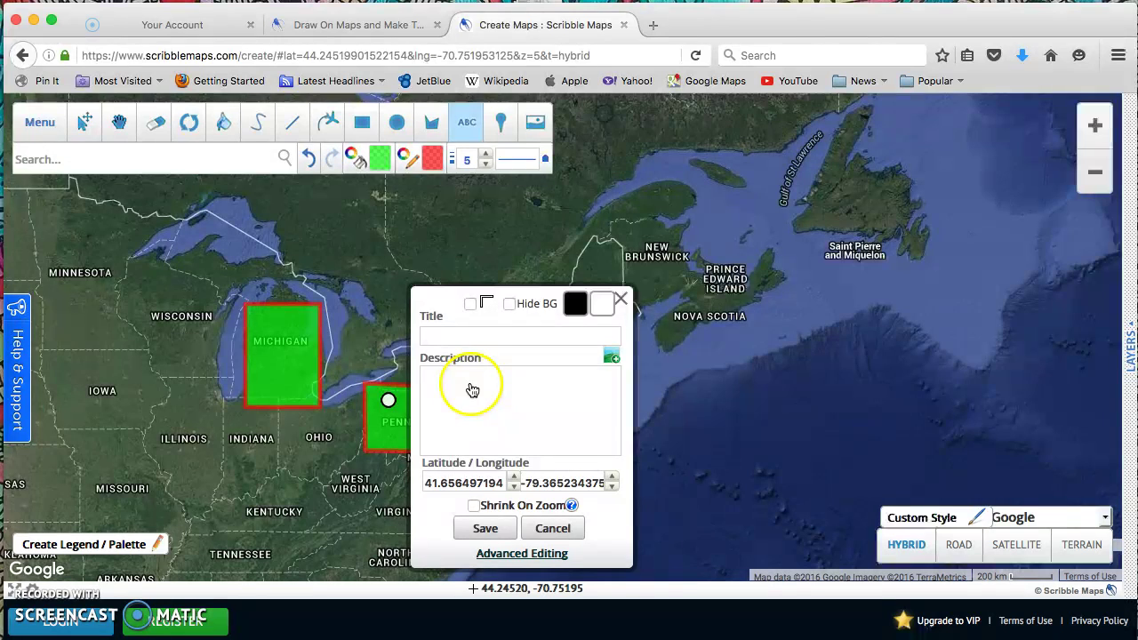
pyautogui.click(611, 356)
pyautogui.click(604, 374)
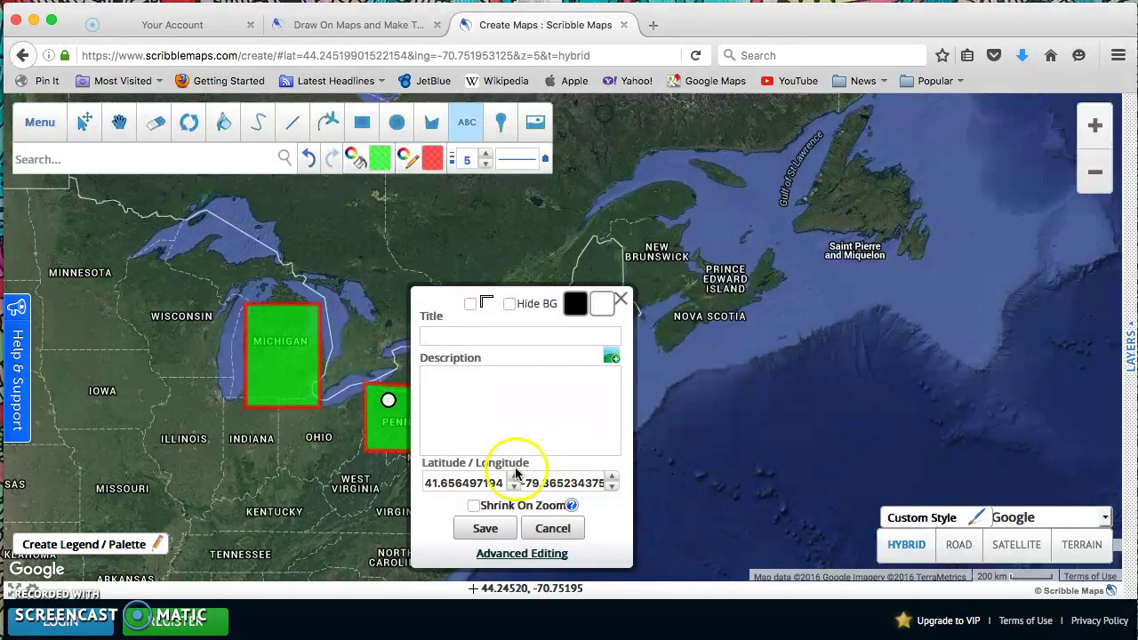
pyautogui.click(569, 481)
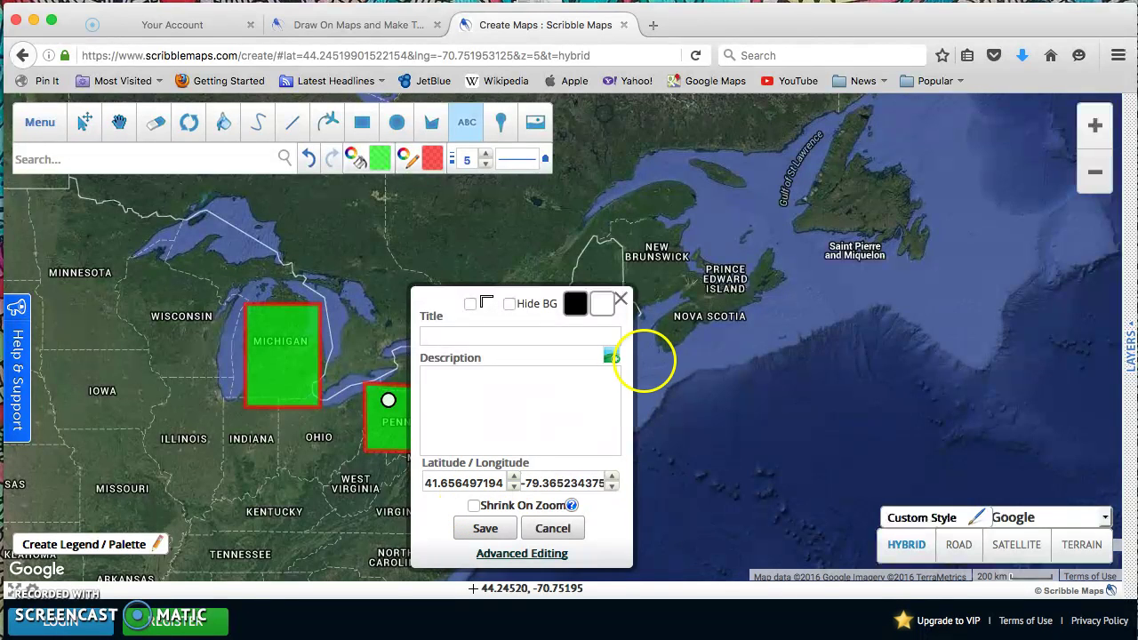
pyautogui.click(621, 303)
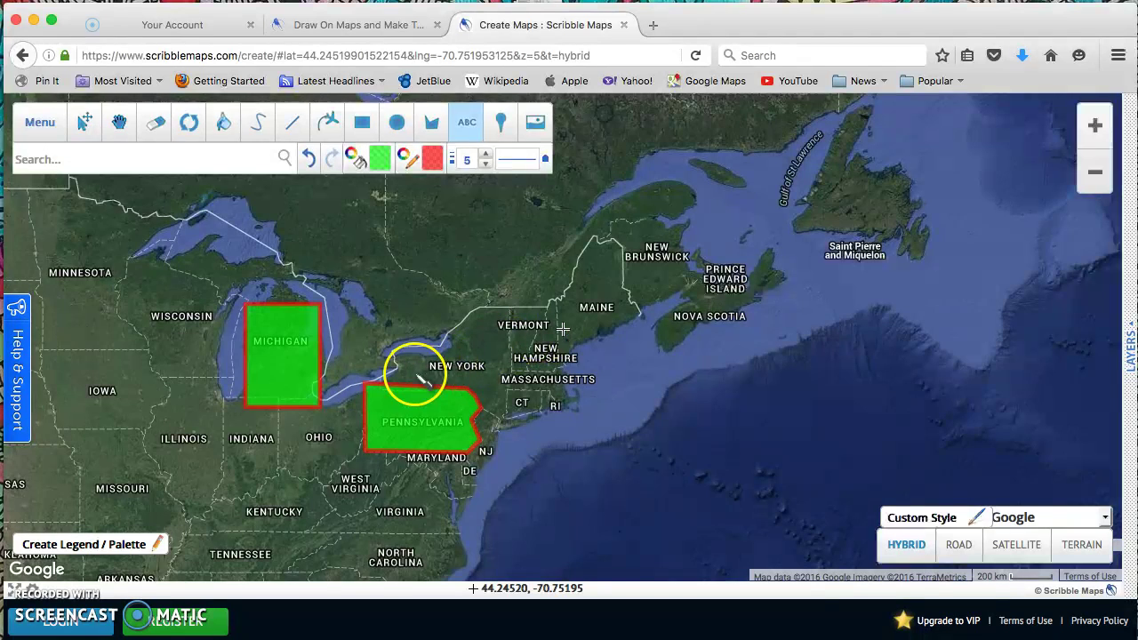
# Try placing the Afghanistan marker from the Flags set north of New York, and discard it without saving.
pyautogui.click(503, 122)
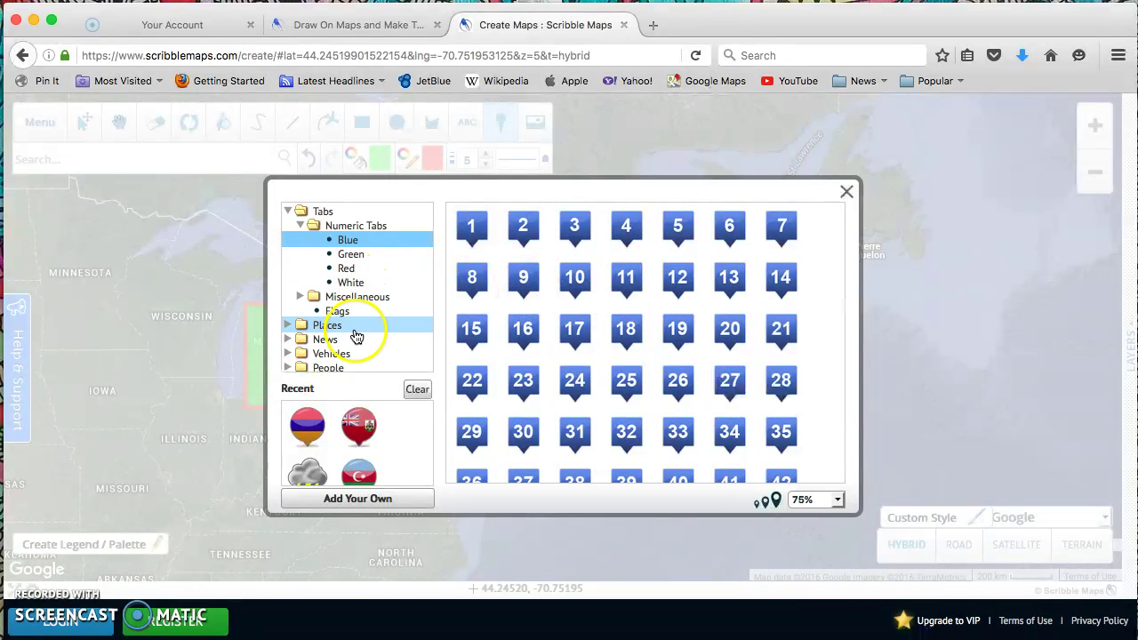
pyautogui.scroll(-1, 317, 474)
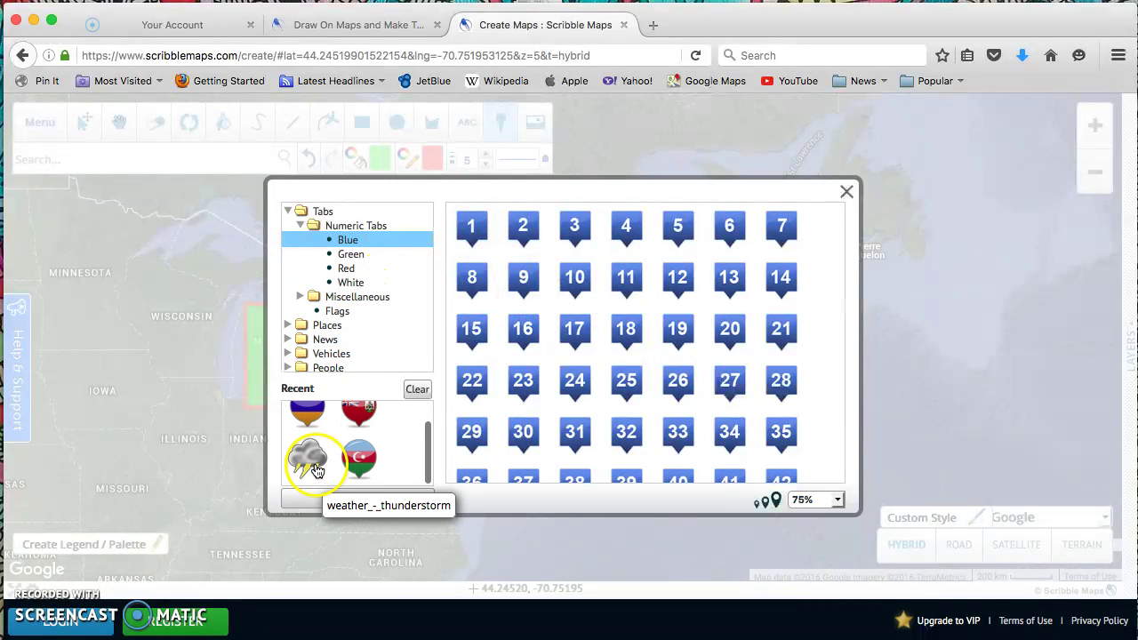
pyautogui.click(352, 313)
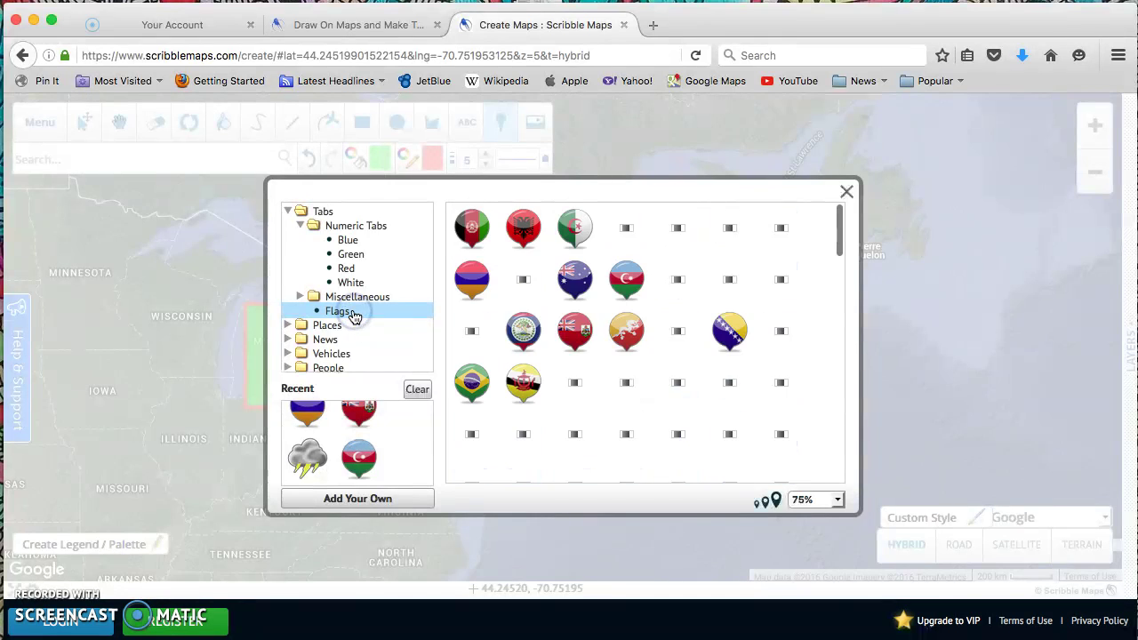
pyautogui.click(494, 231)
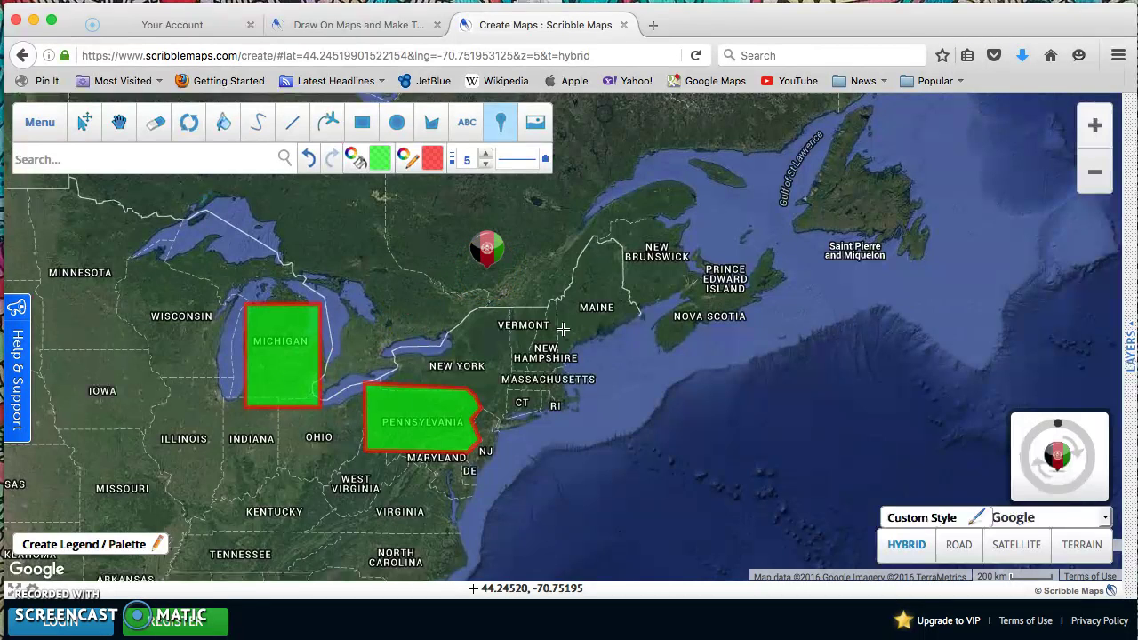
pyautogui.click(487, 265)
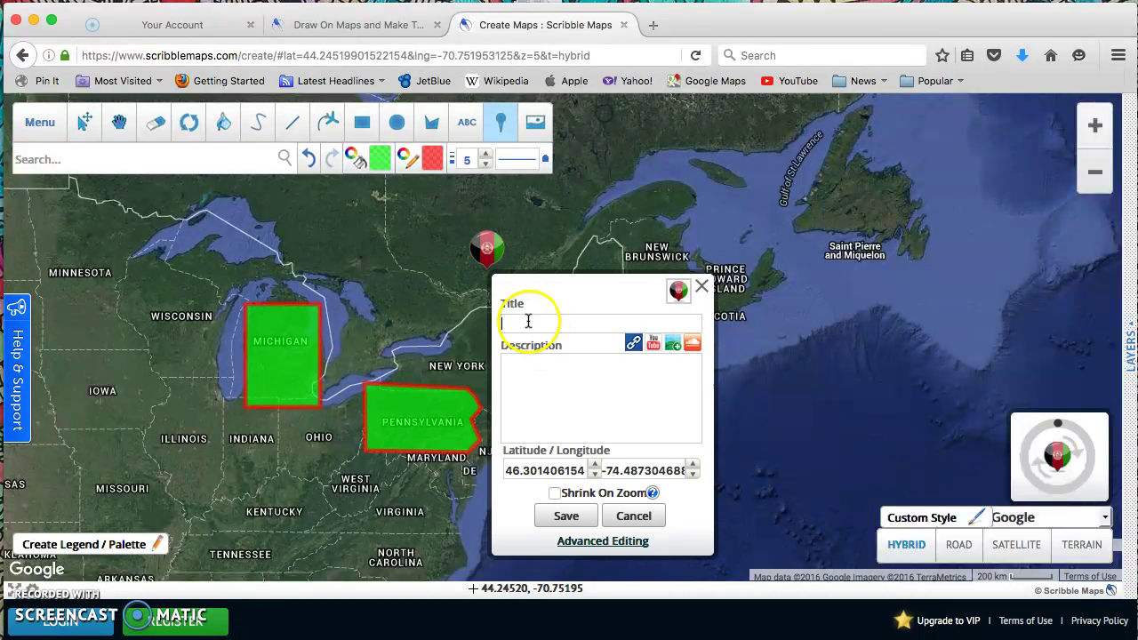
pyautogui.click(558, 419)
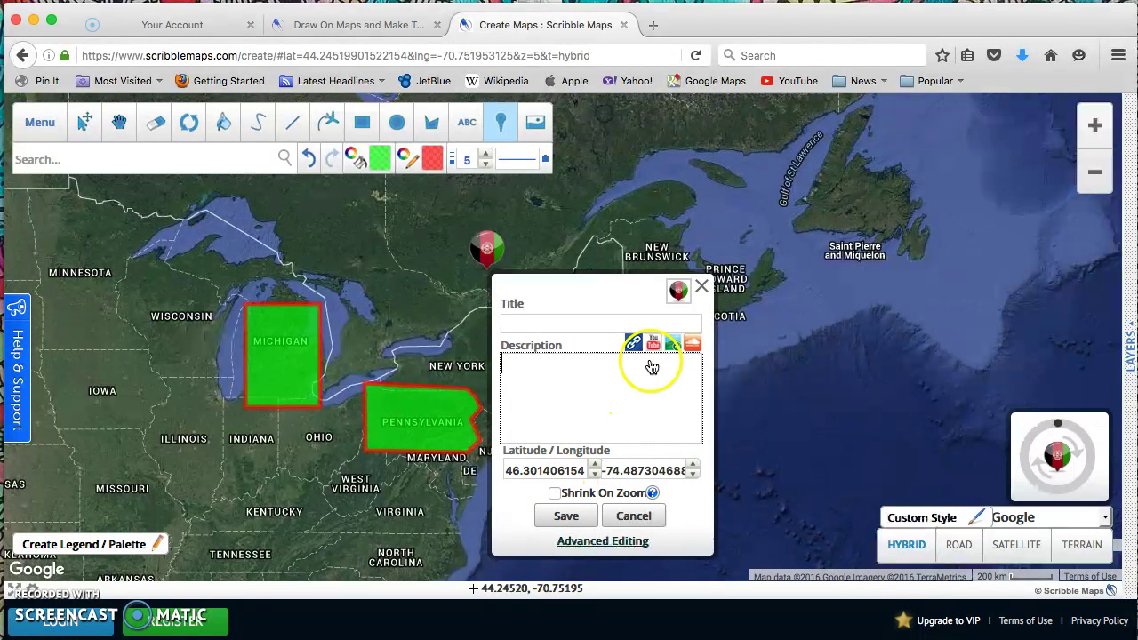
pyautogui.click(702, 287)
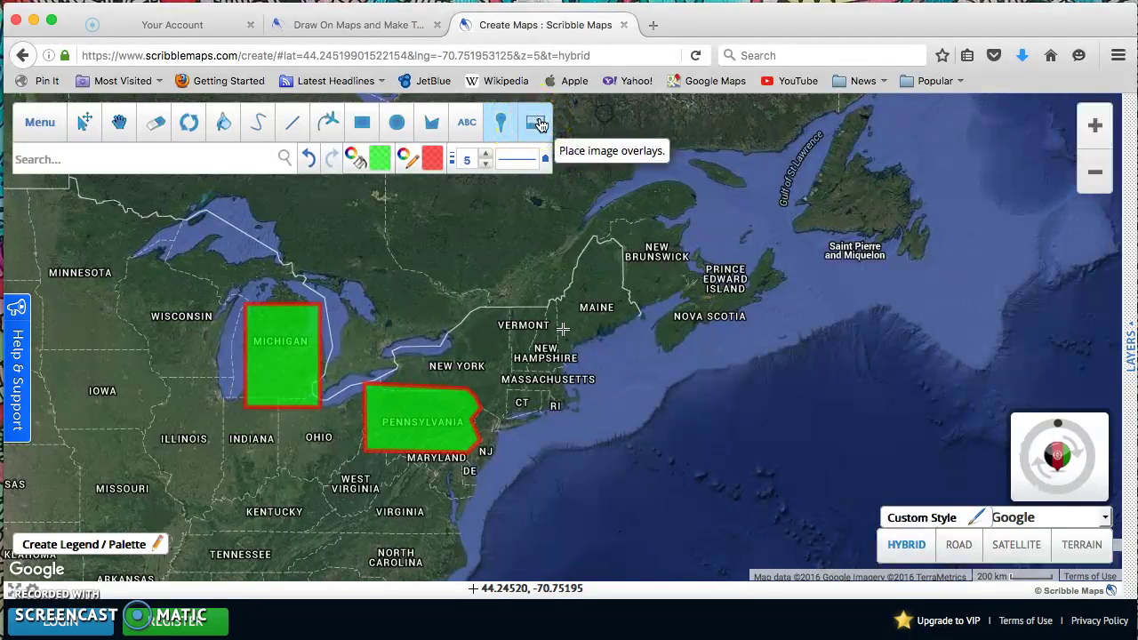
# Start an image overlay and cancel its Image URL prompt.
pyautogui.click(538, 123)
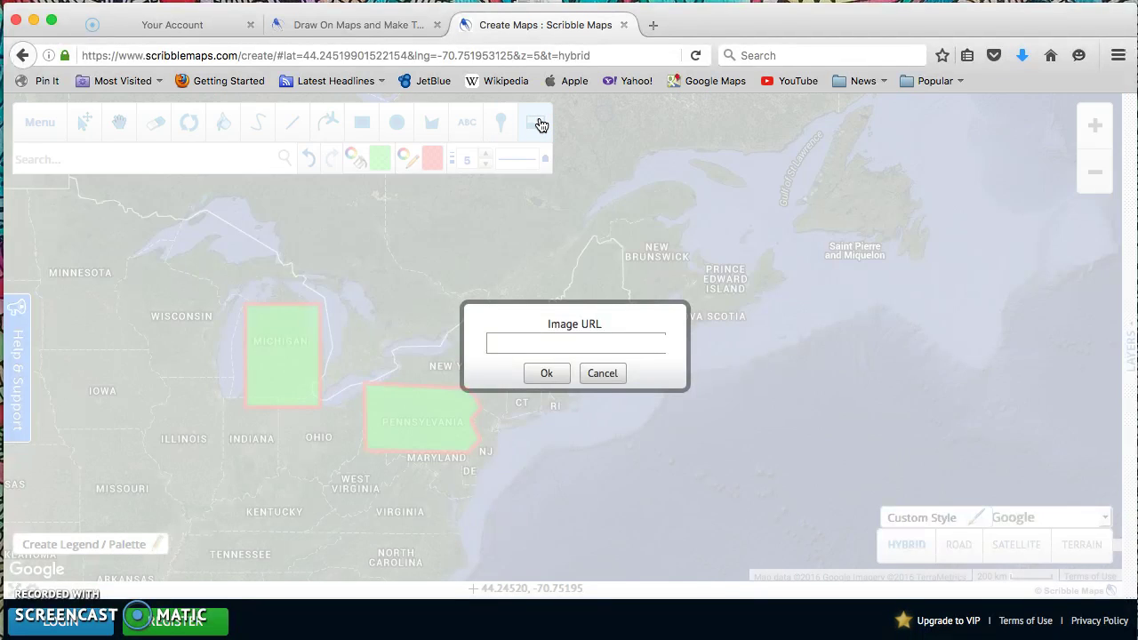
pyautogui.click(602, 374)
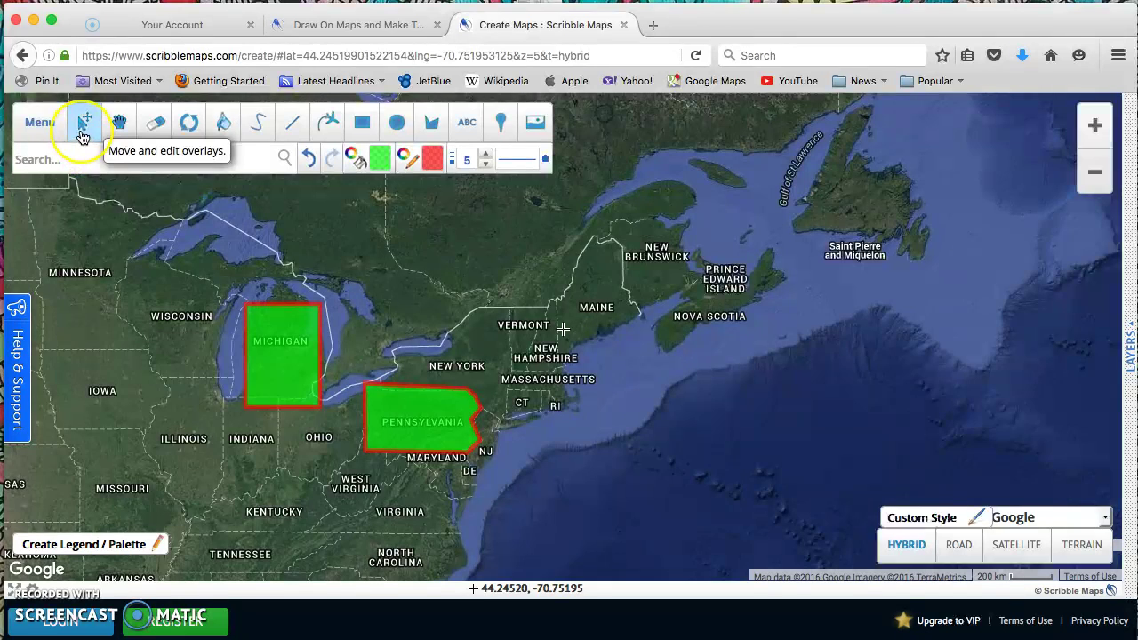
pyautogui.click(83, 133)
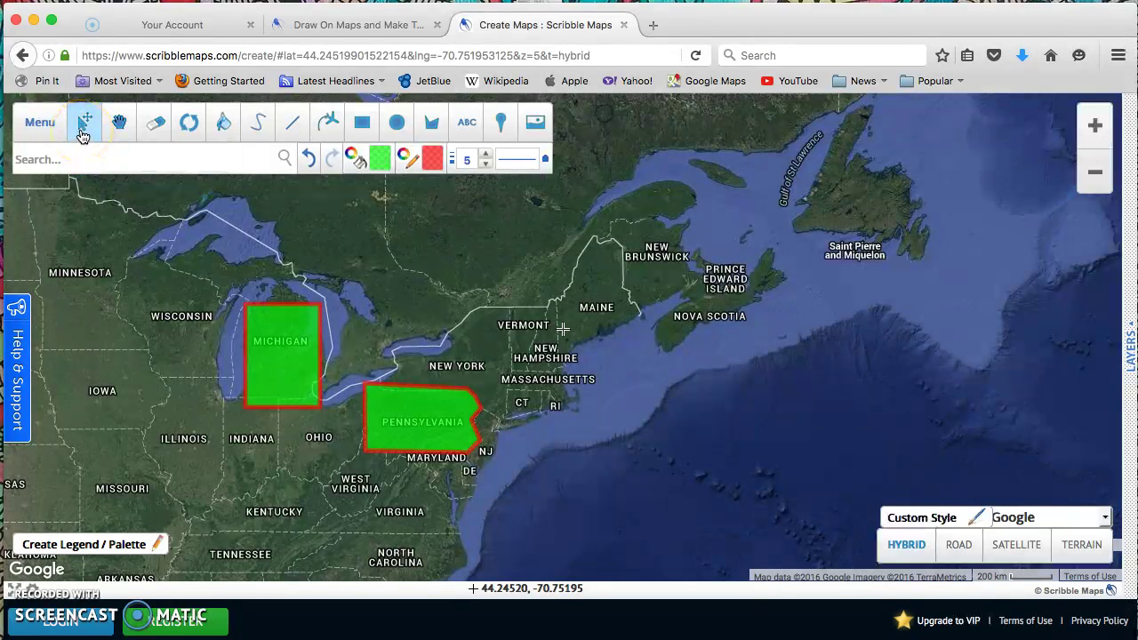
# Fill the Michigan rectangle with purple.
pyautogui.click(119, 122)
pyautogui.moveTo(513, 312); pyautogui.dragTo(786, 258)
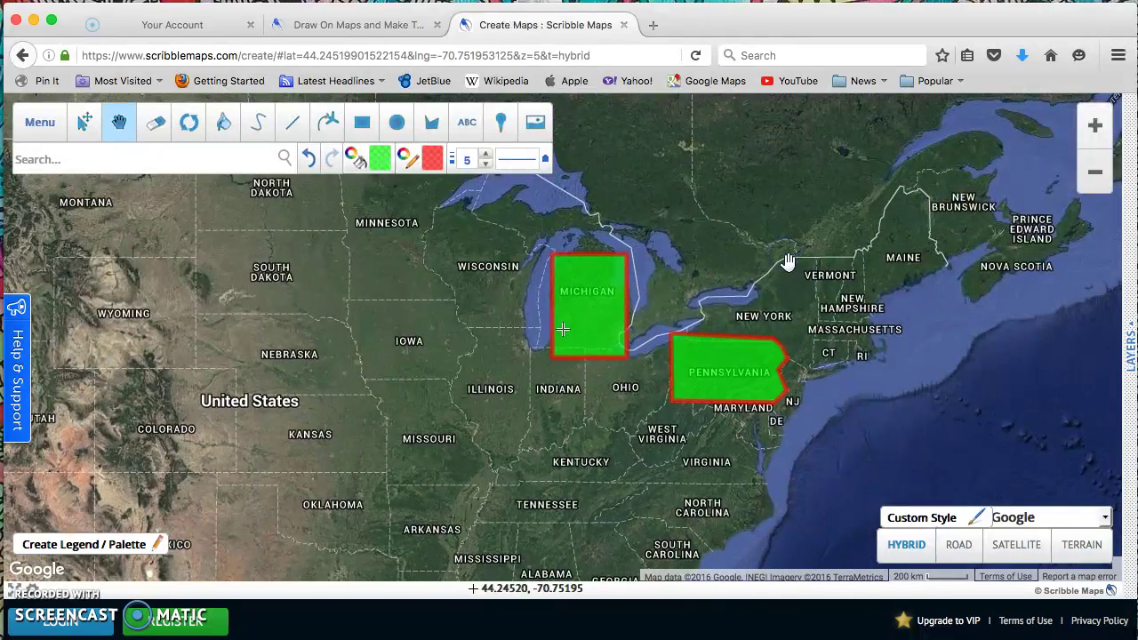
pyautogui.click(218, 132)
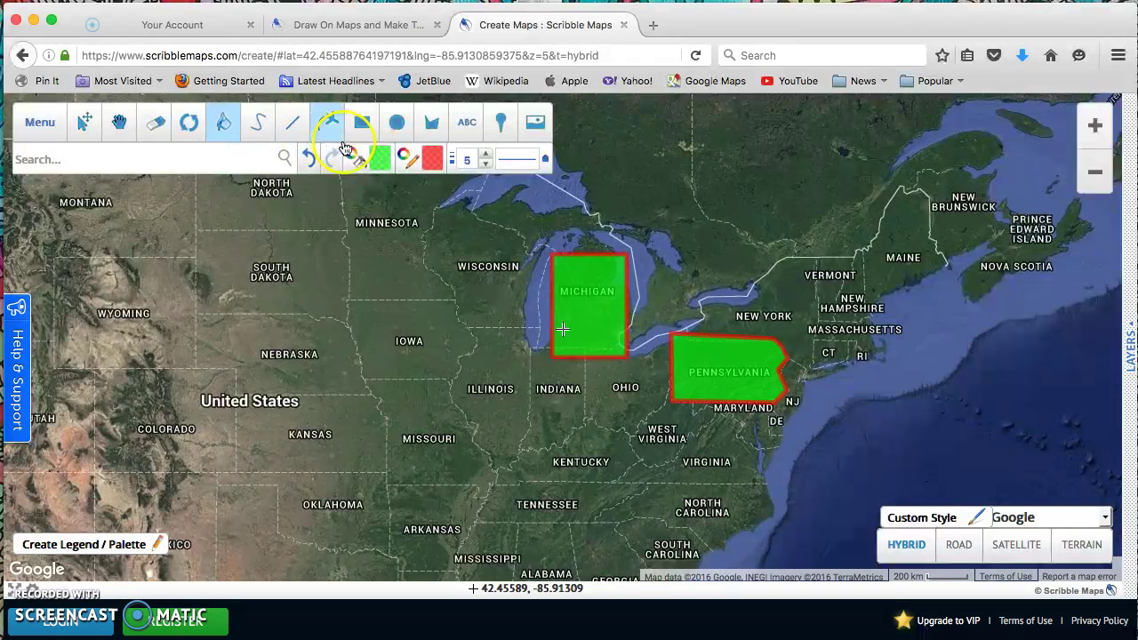
pyautogui.click(381, 159)
pyautogui.click(389, 209)
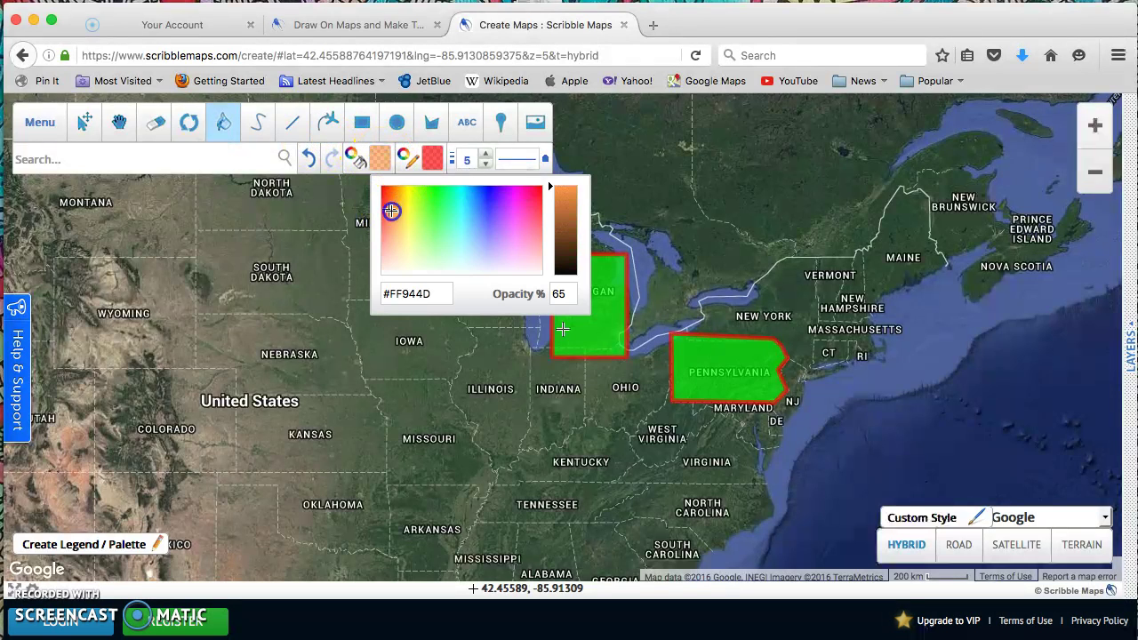
pyautogui.click(496, 215)
pyautogui.click(599, 265)
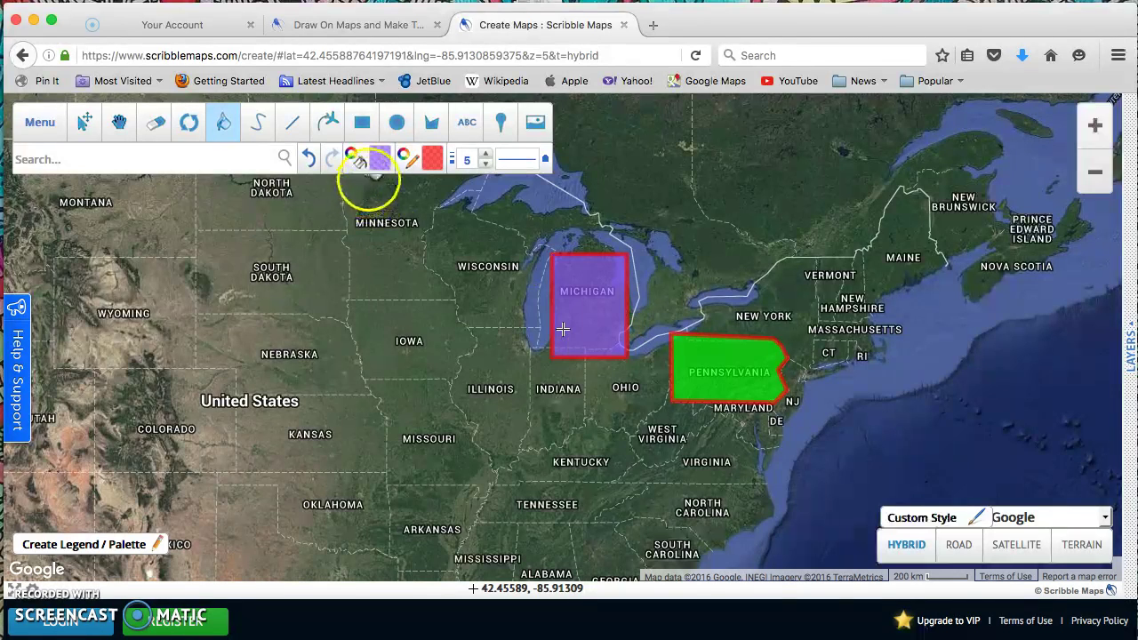
# Fill the Pennsylvania polygon with blue.
pyautogui.click(378, 169)
pyautogui.click(436, 238)
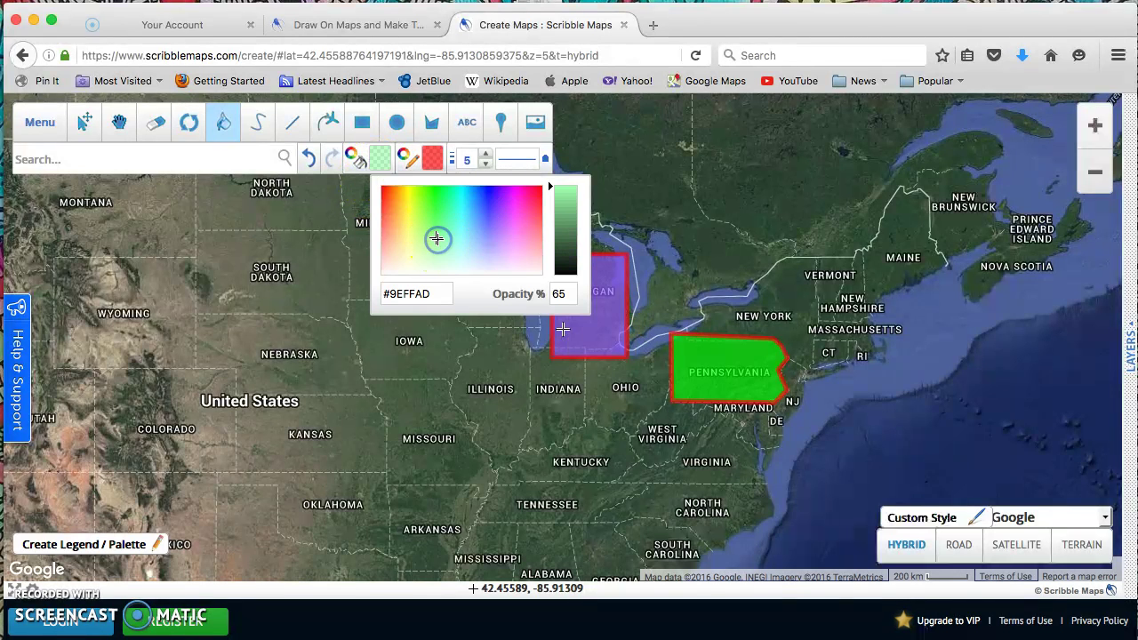
pyautogui.click(477, 197)
pyautogui.click(724, 355)
# Undo the Pennsylvania polygon's fill change and redo it.
pyautogui.click(255, 175)
pyautogui.click(307, 159)
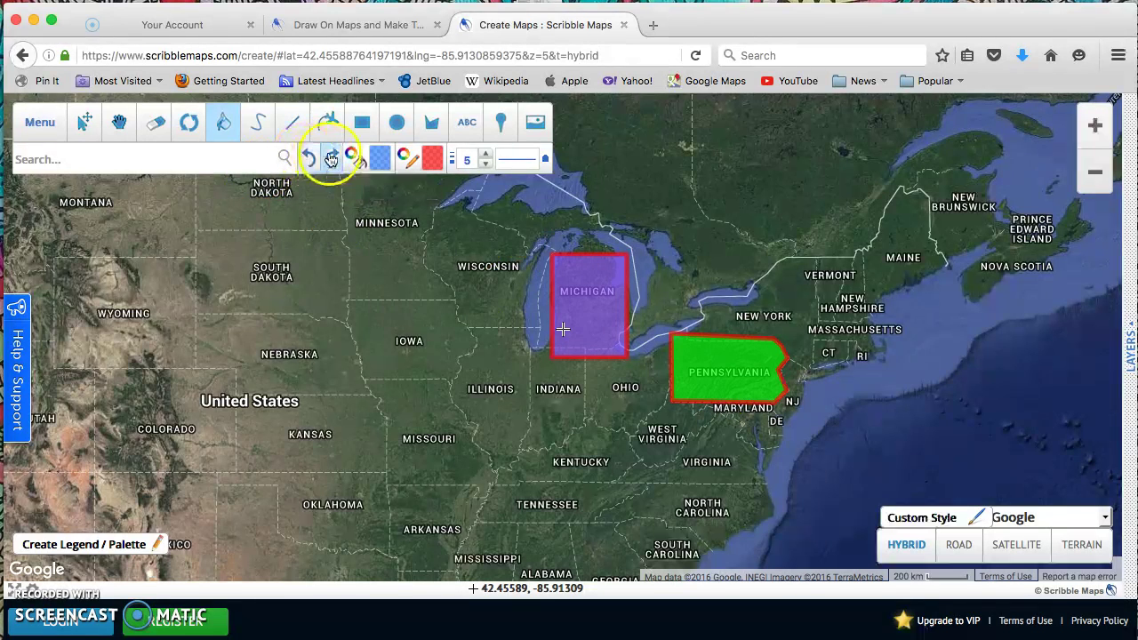
pyautogui.click(336, 159)
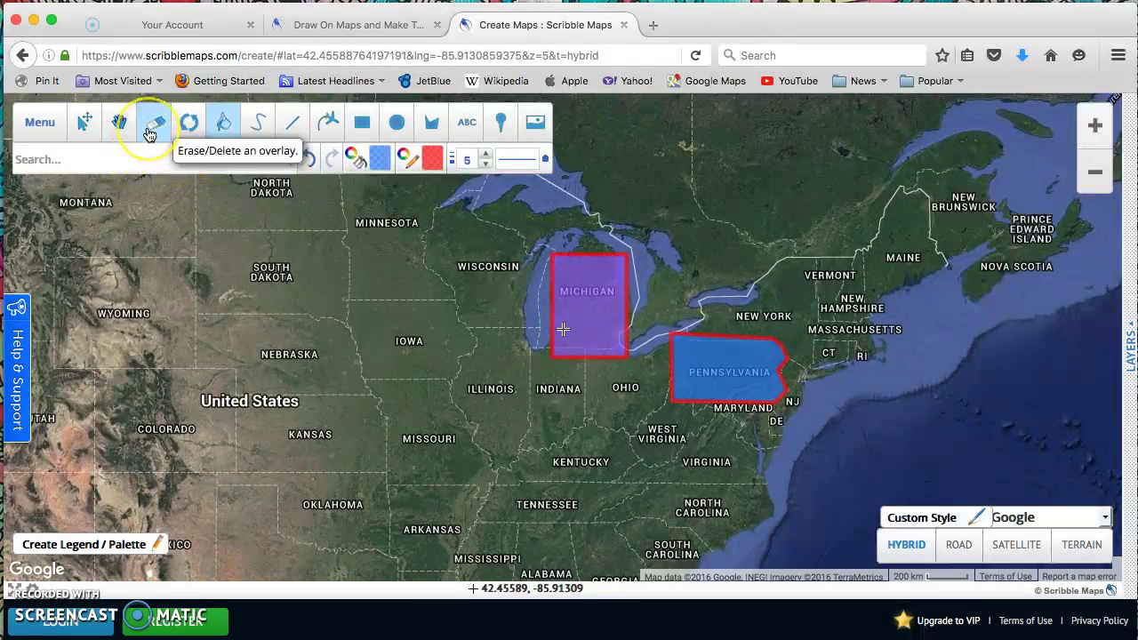
# Erase the Michigan rectangle from the map.
pyautogui.click(150, 131)
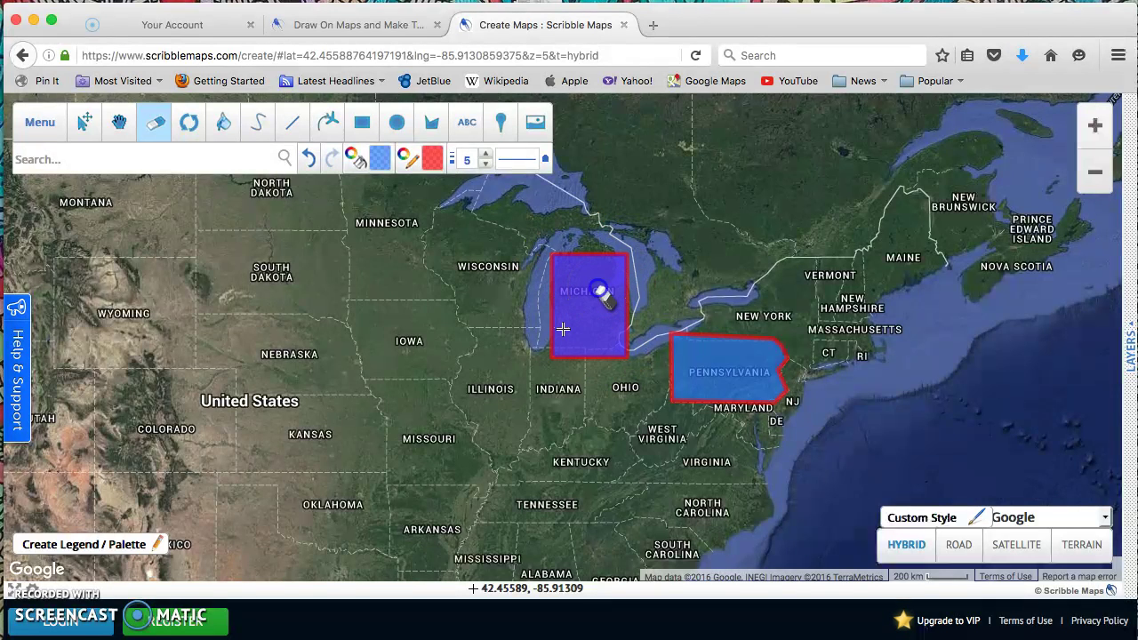
pyautogui.moveTo(553, 285)
pyautogui.mouseDown()
pyautogui.moveTo(617, 322)
pyautogui.moveTo(640, 356)
pyautogui.moveTo(630, 354)
pyautogui.mouseUp()
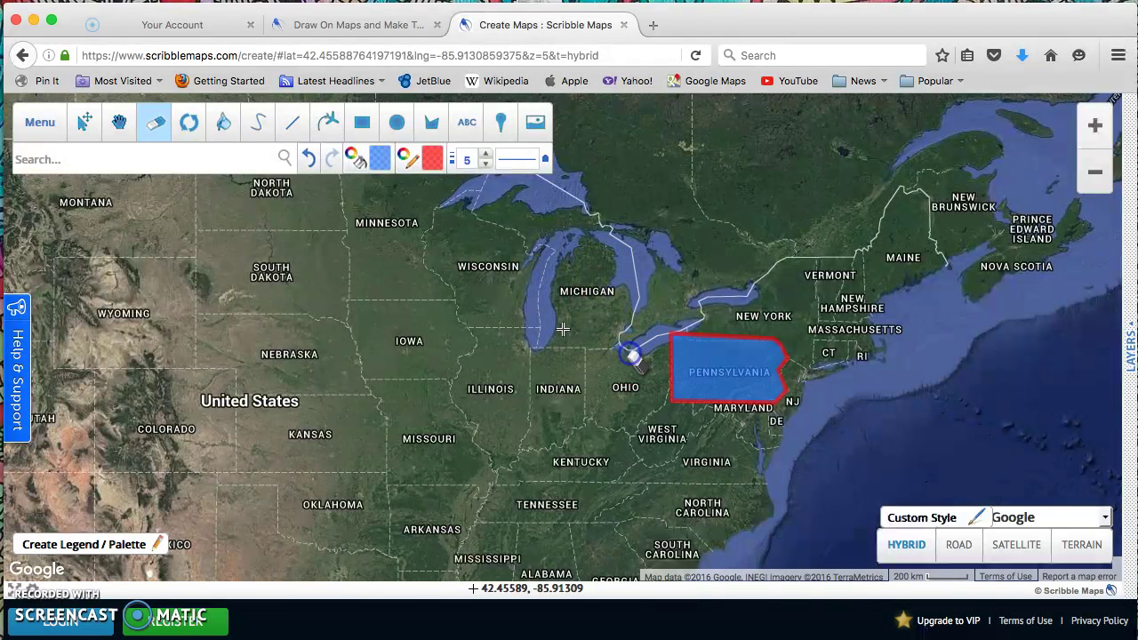
pyautogui.click(187, 124)
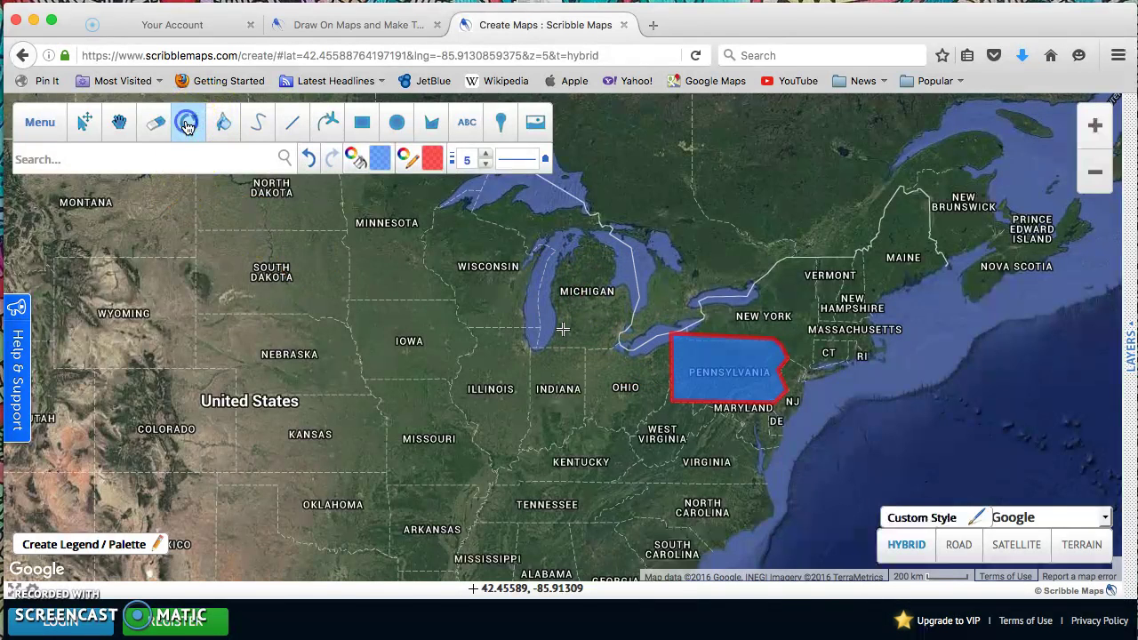
pyautogui.click(727, 383)
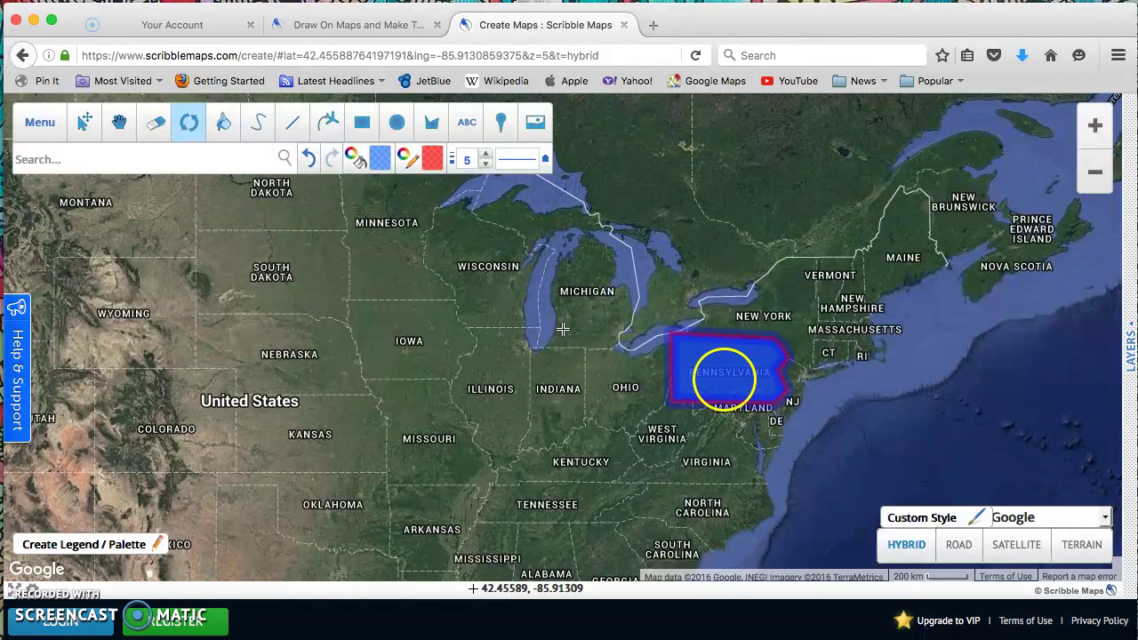
pyautogui.click(582, 285)
pyautogui.click(309, 160)
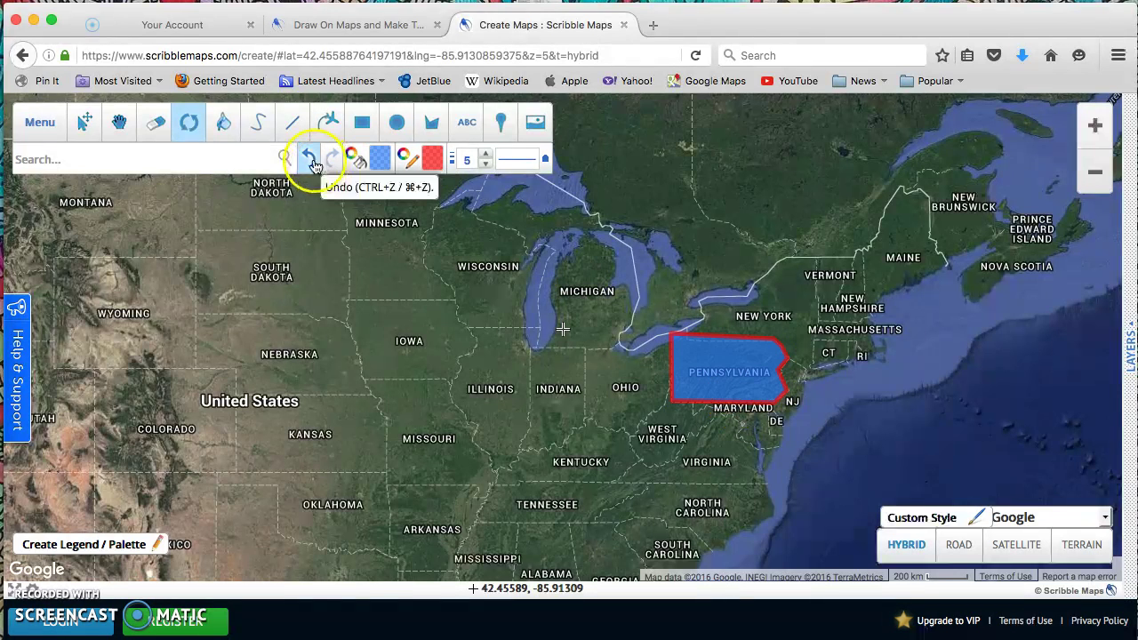
pyautogui.click(736, 347)
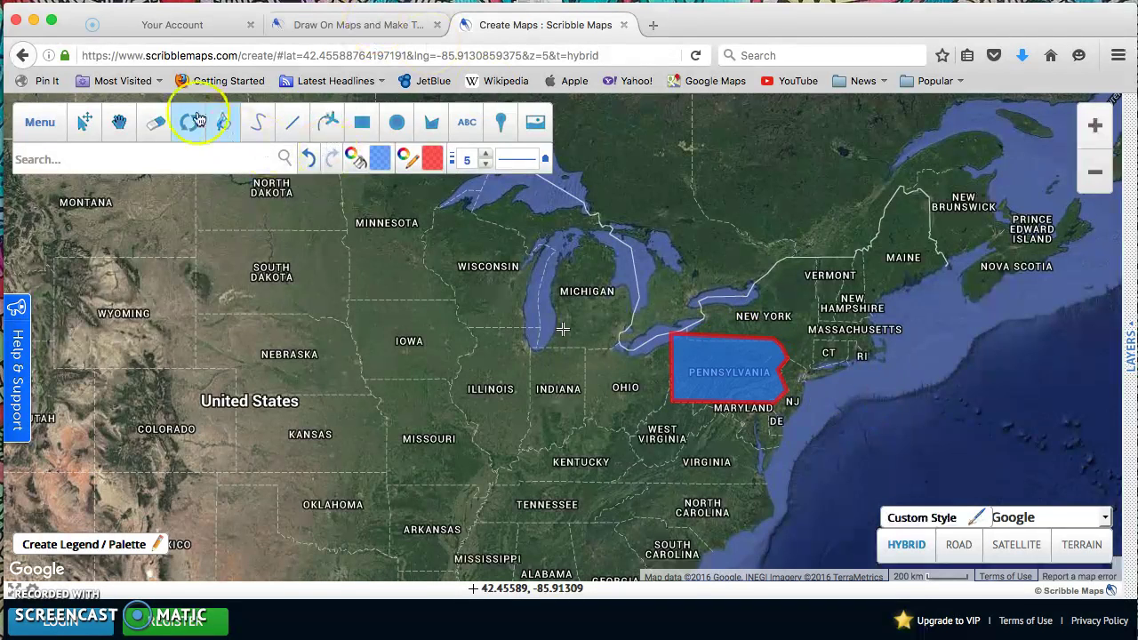
# Scribble a winding red freehand line across South Dakota, Nebraska and Kansas, ending near Iowa.
pyautogui.click(255, 124)
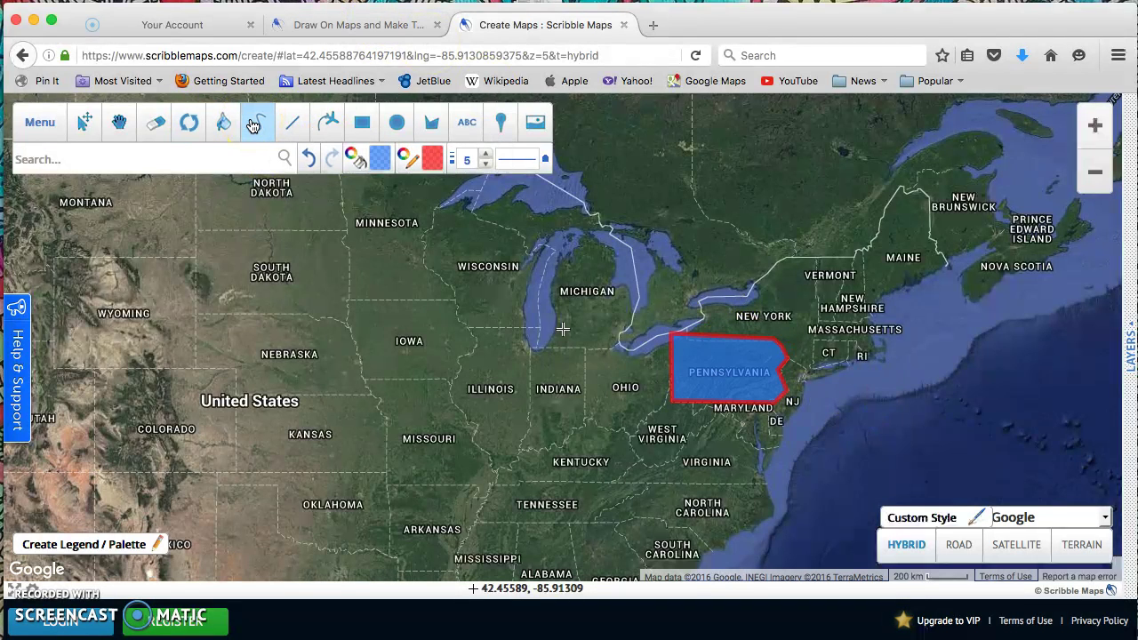
pyautogui.moveTo(220, 247)
pyautogui.mouseDown()
pyautogui.moveTo(221, 501)
pyautogui.moveTo(260, 456)
pyautogui.moveTo(260, 257)
pyautogui.mouseUp()
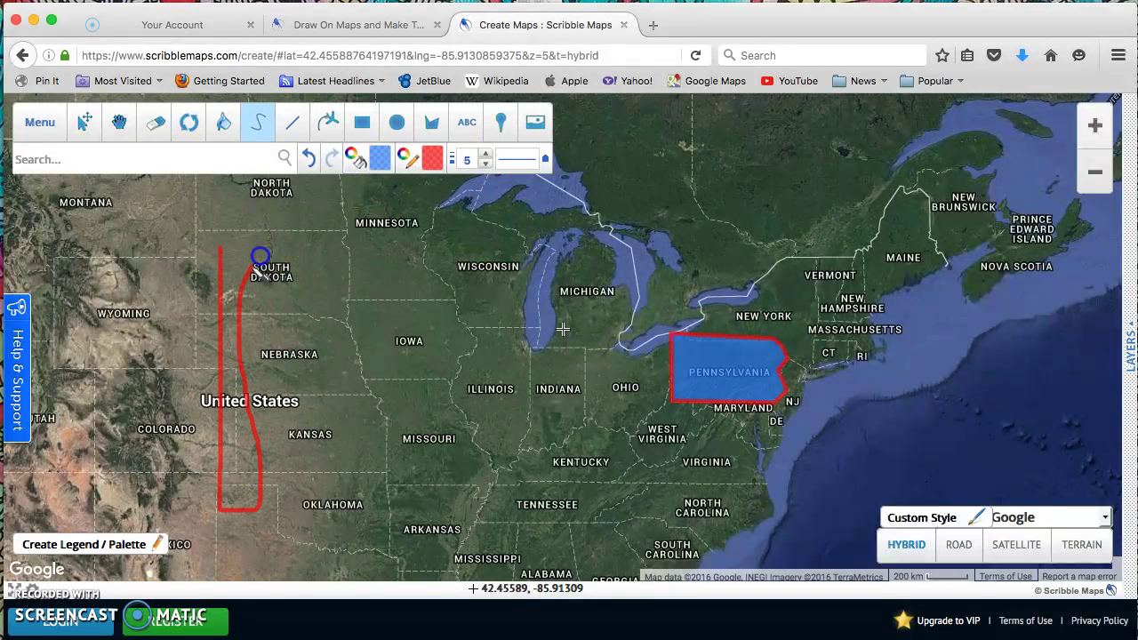
pyautogui.moveTo(349, 299)
pyautogui.mouseDown()
pyautogui.moveTo(309, 440)
pyautogui.moveTo(351, 489)
pyautogui.moveTo(384, 470)
pyautogui.moveTo(385, 405)
pyautogui.mouseUp()
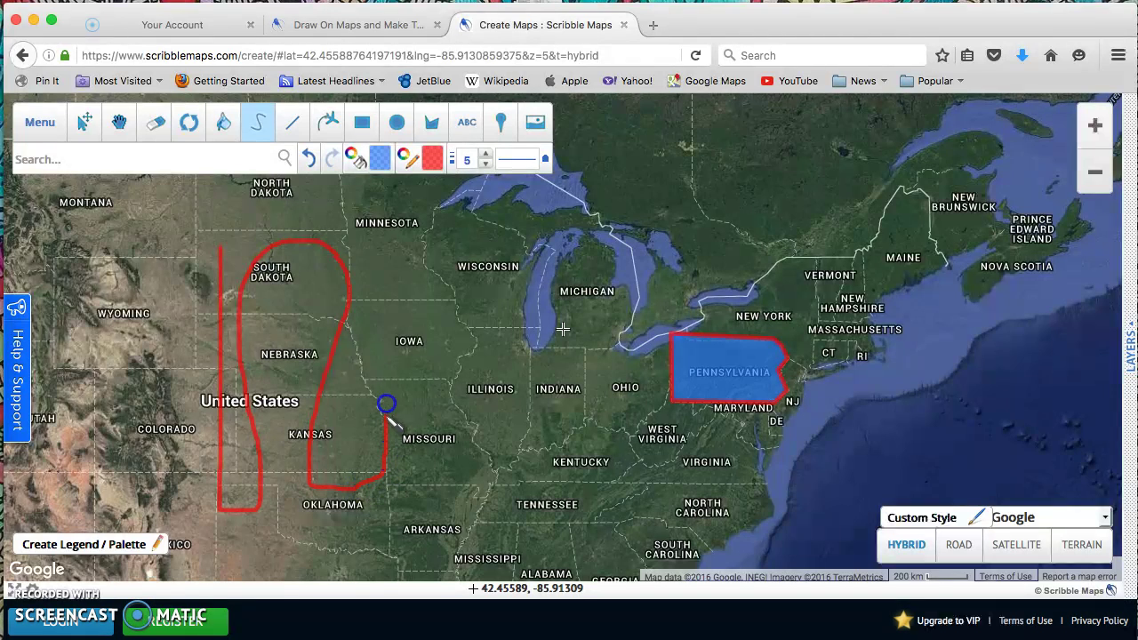
# Draw a straight blue-violet line in a solid arrowhead style running south from northwestern Illinois to eastern Arkansas.
pyautogui.click(289, 131)
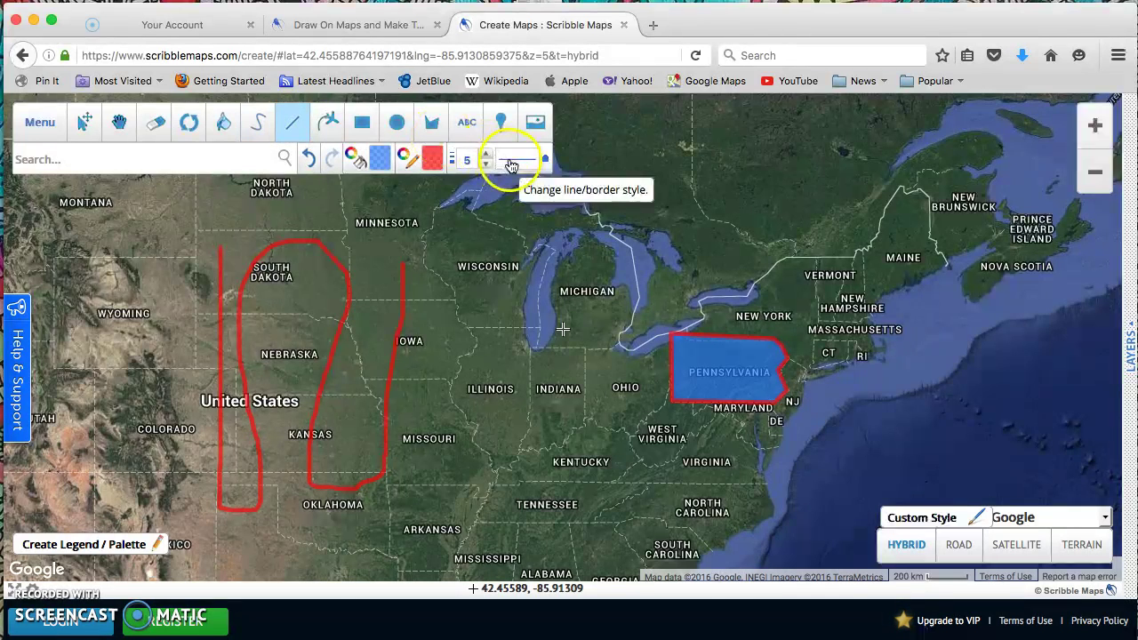
pyautogui.click(512, 166)
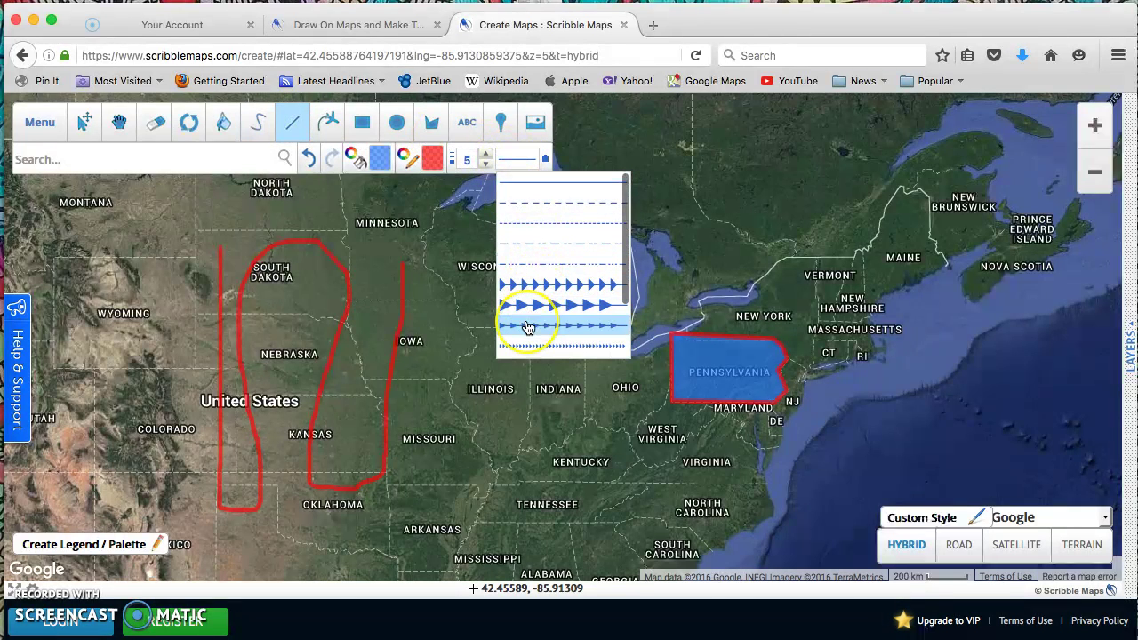
pyautogui.scroll(-2, 528, 327)
pyautogui.click(548, 333)
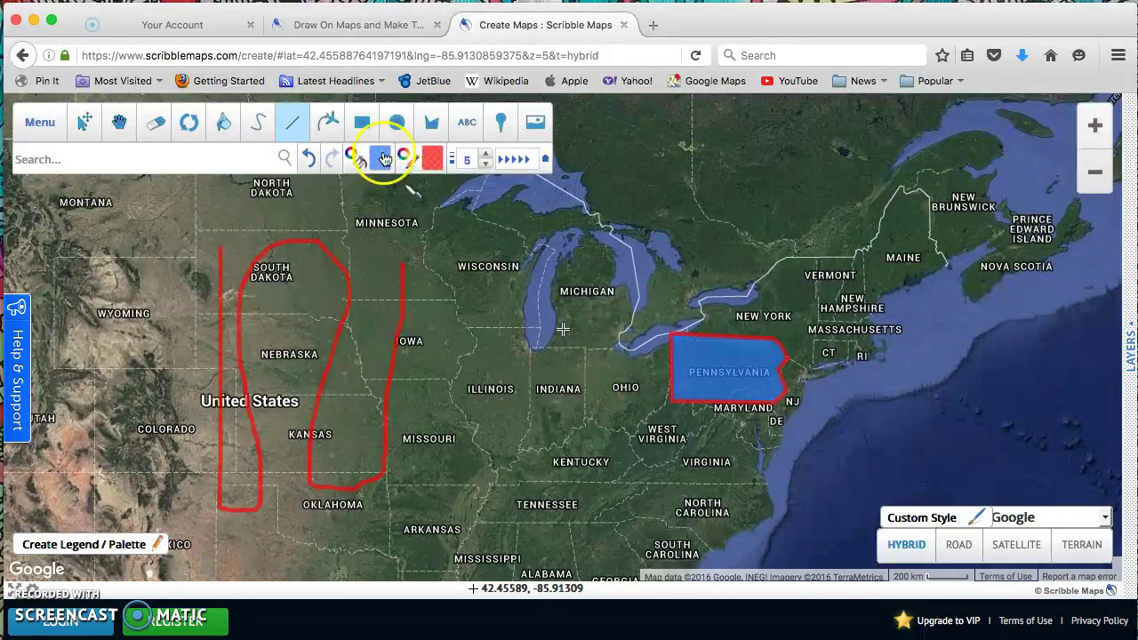
pyautogui.click(432, 159)
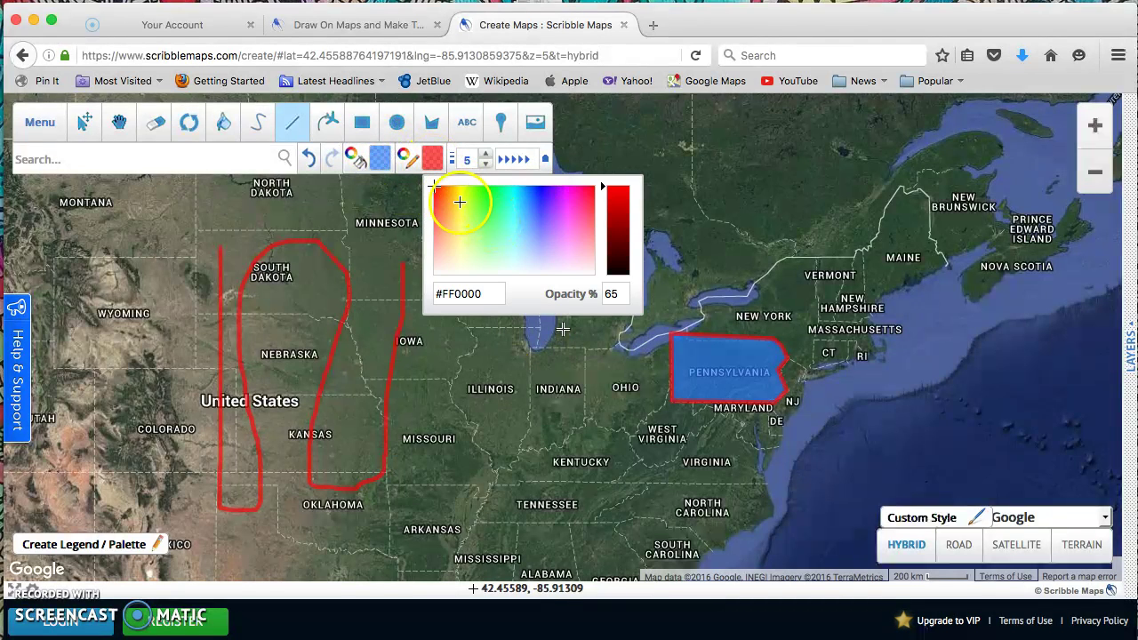
pyautogui.click(536, 208)
pyautogui.moveTo(468, 339); pyautogui.dragTo(469, 532)
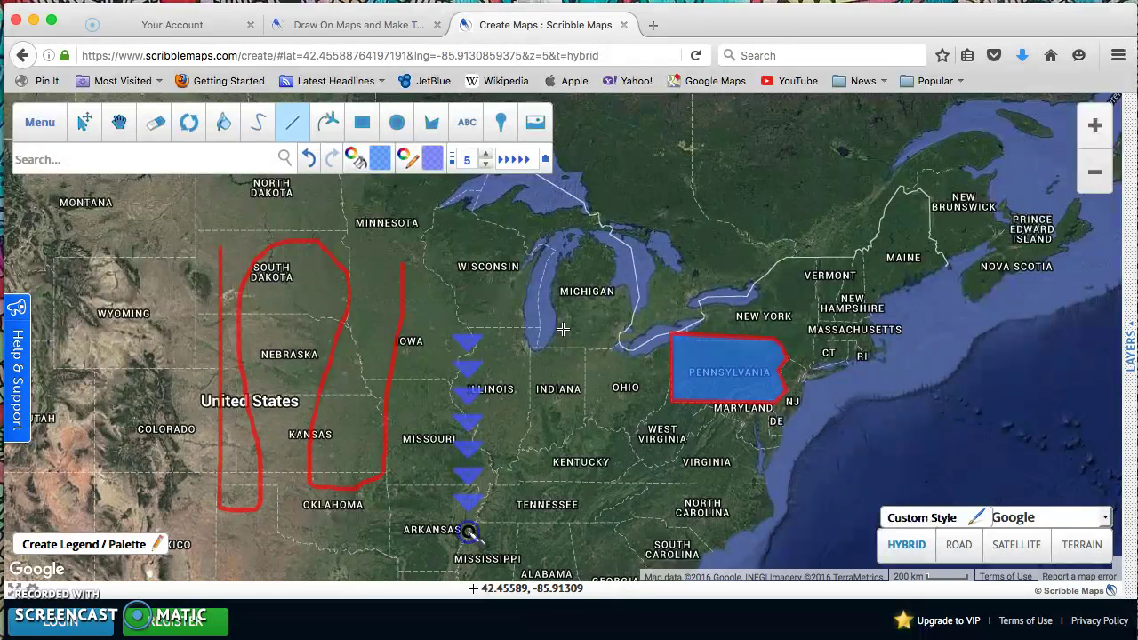
pyautogui.click(328, 121)
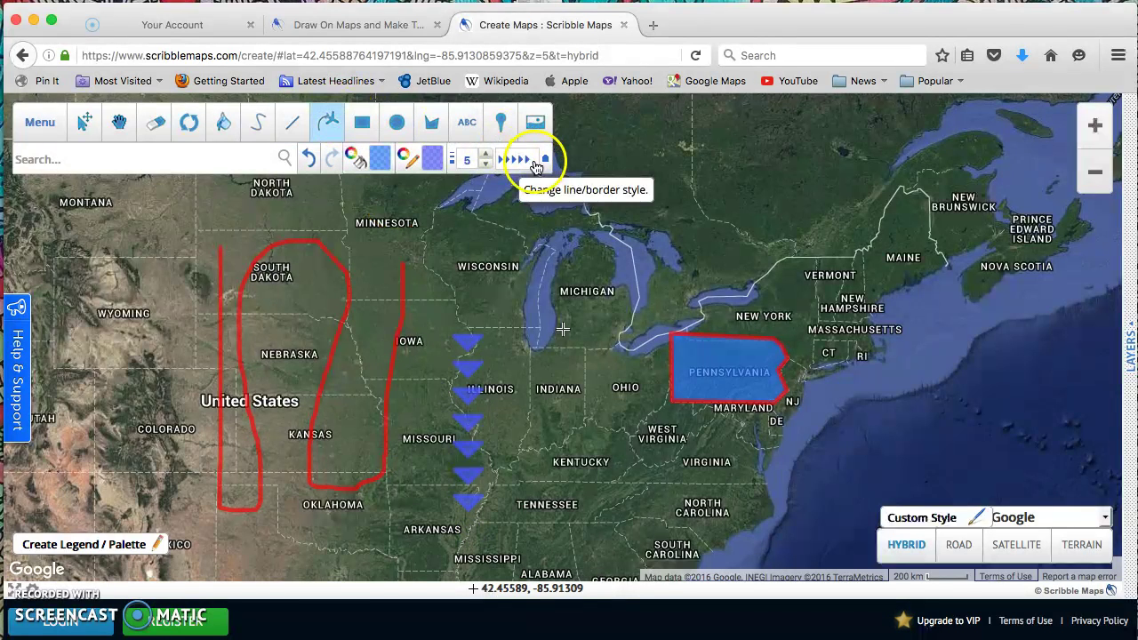
pyautogui.moveTo(84, 363)
pyautogui.mouseDown()
pyautogui.moveTo(157, 281)
pyautogui.moveTo(320, 222)
pyautogui.moveTo(460, 218)
pyautogui.moveTo(562, 254)
pyautogui.moveTo(603, 288)
pyautogui.moveTo(618, 351)
pyautogui.mouseUp()
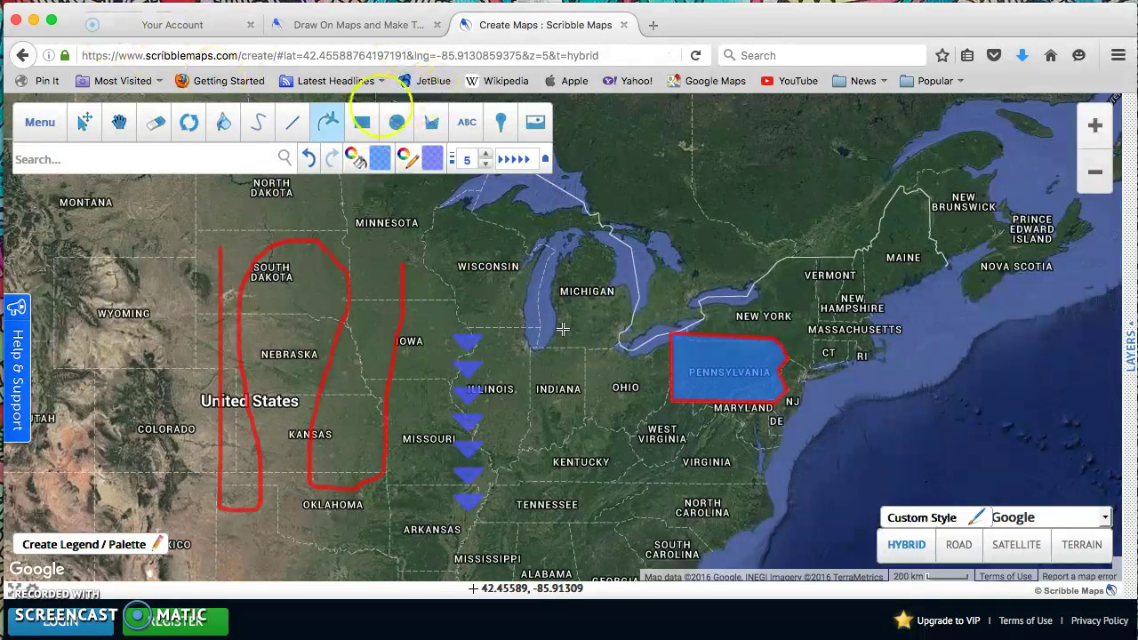
# Search for Manassas, Virginia and go to that place on the map.
pyautogui.click(244, 157)
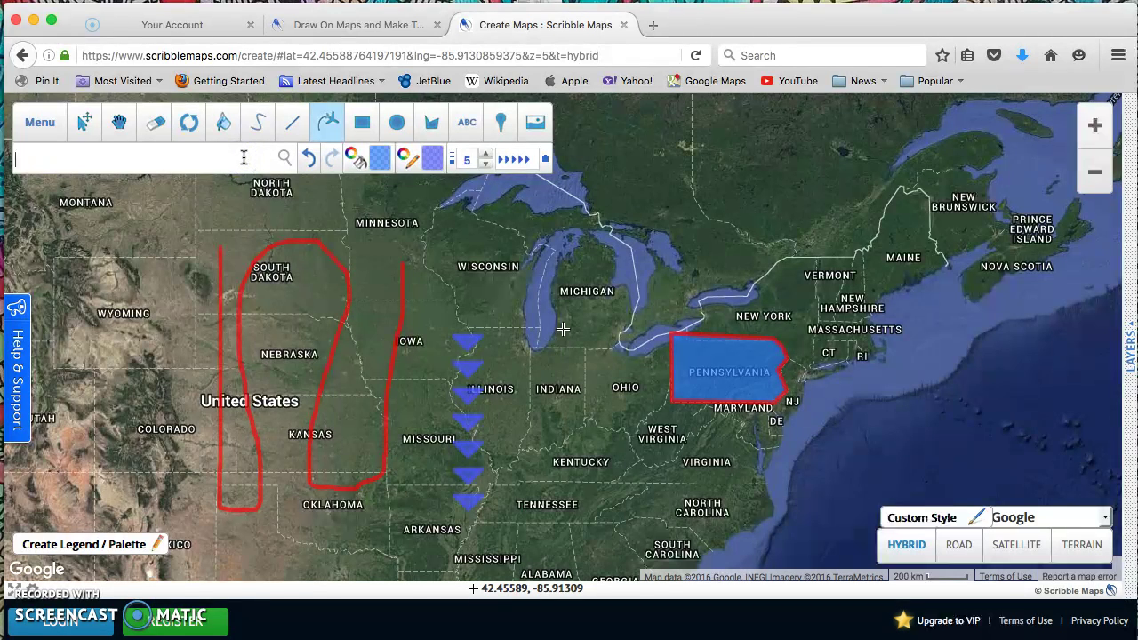
pyautogui.write('manassas, virig')
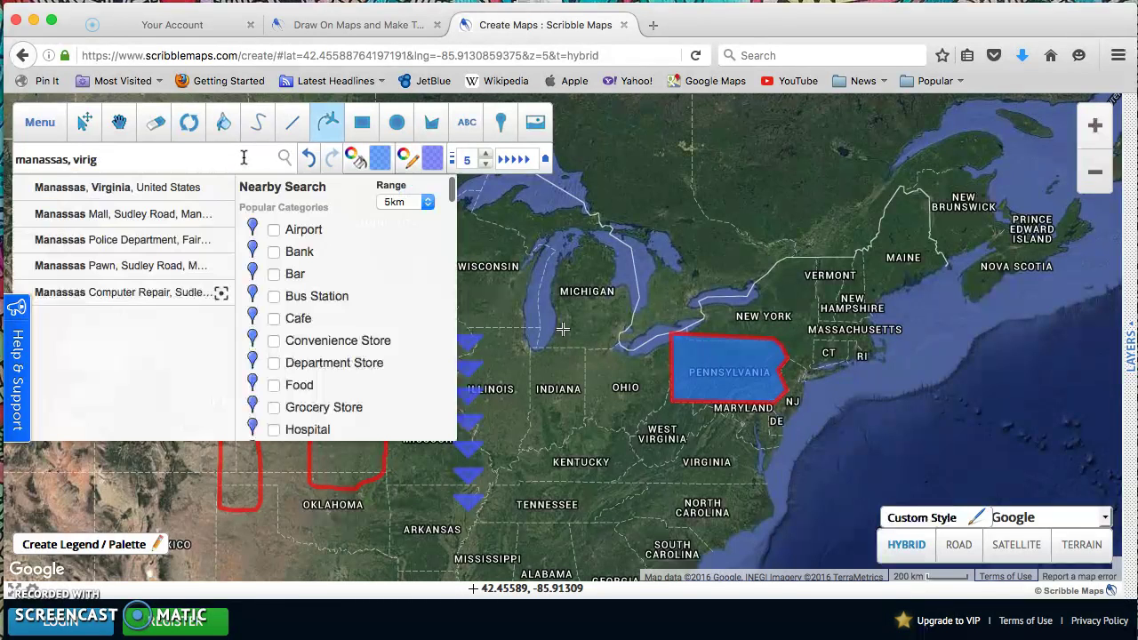
pyautogui.click(147, 199)
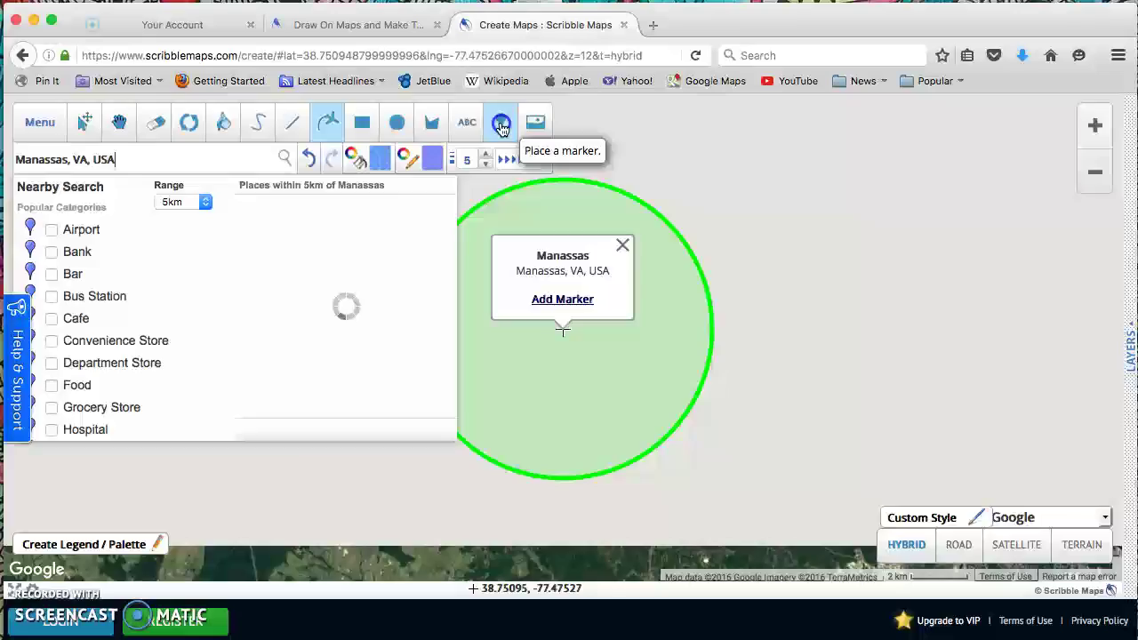
# Place an Australian flag marker titled "Home" just south of the centre of Manassas and save it.
pyautogui.click(501, 122)
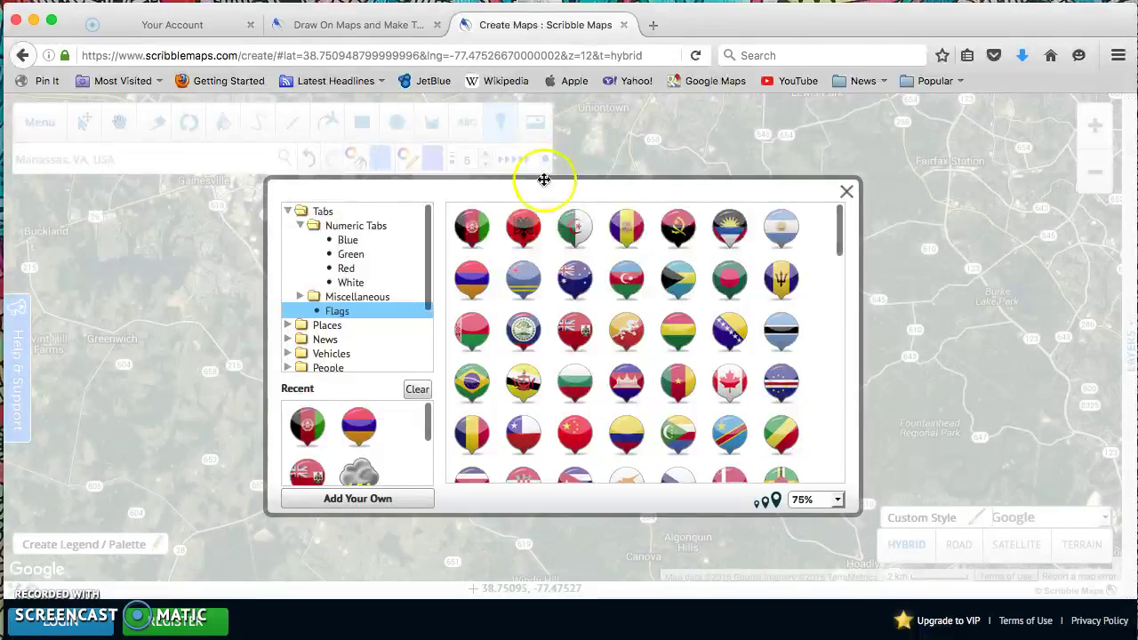
pyautogui.click(574, 279)
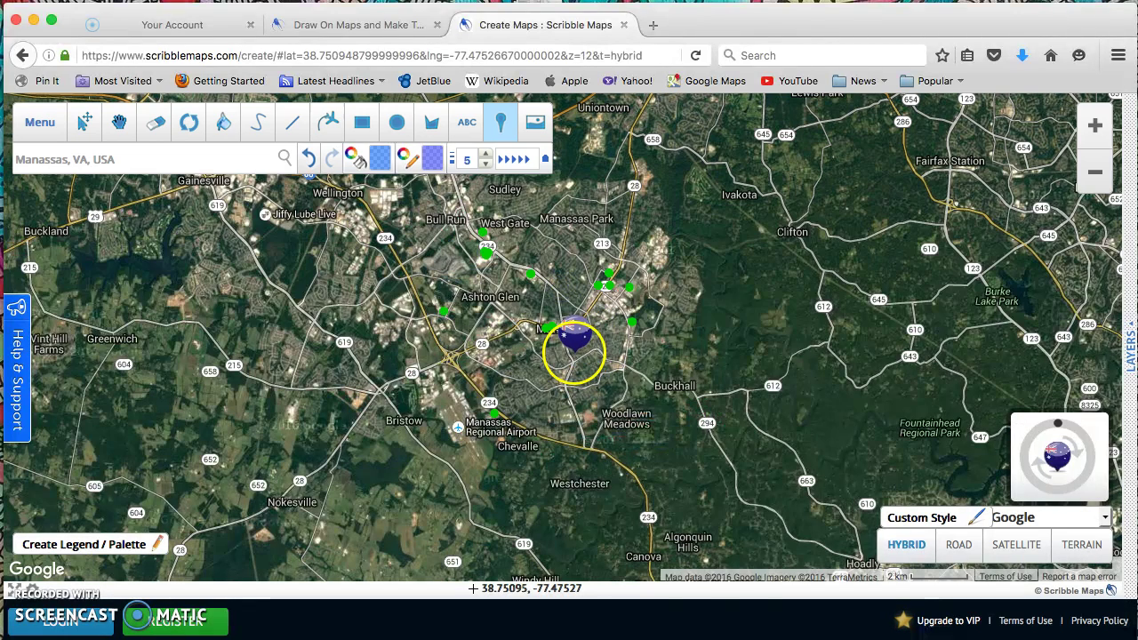
pyautogui.click(574, 353)
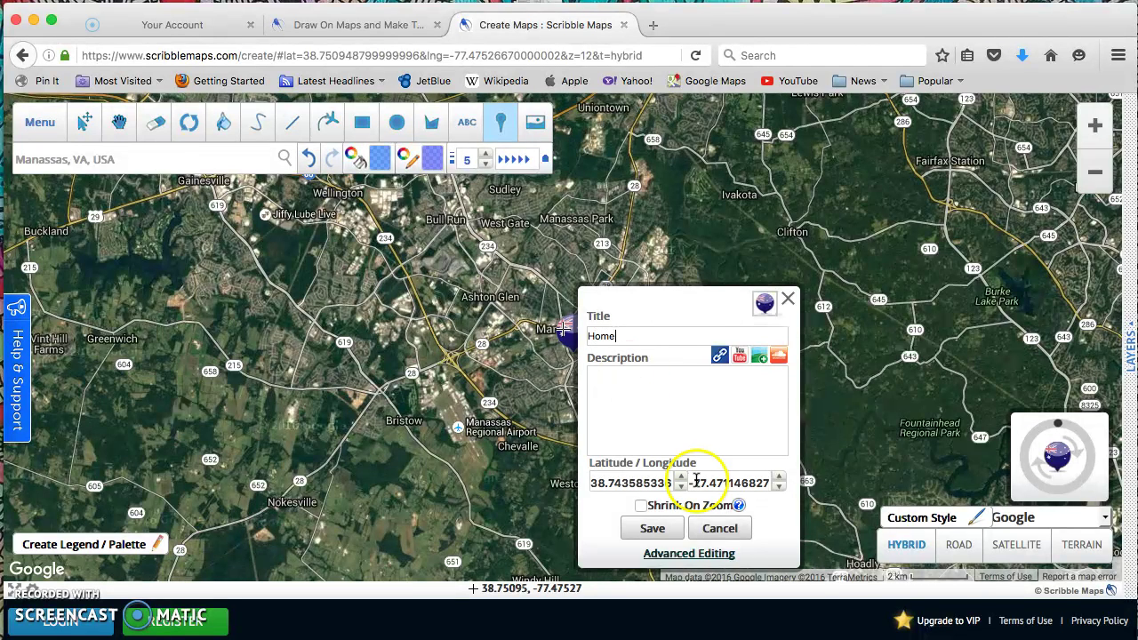
pyautogui.click(651, 529)
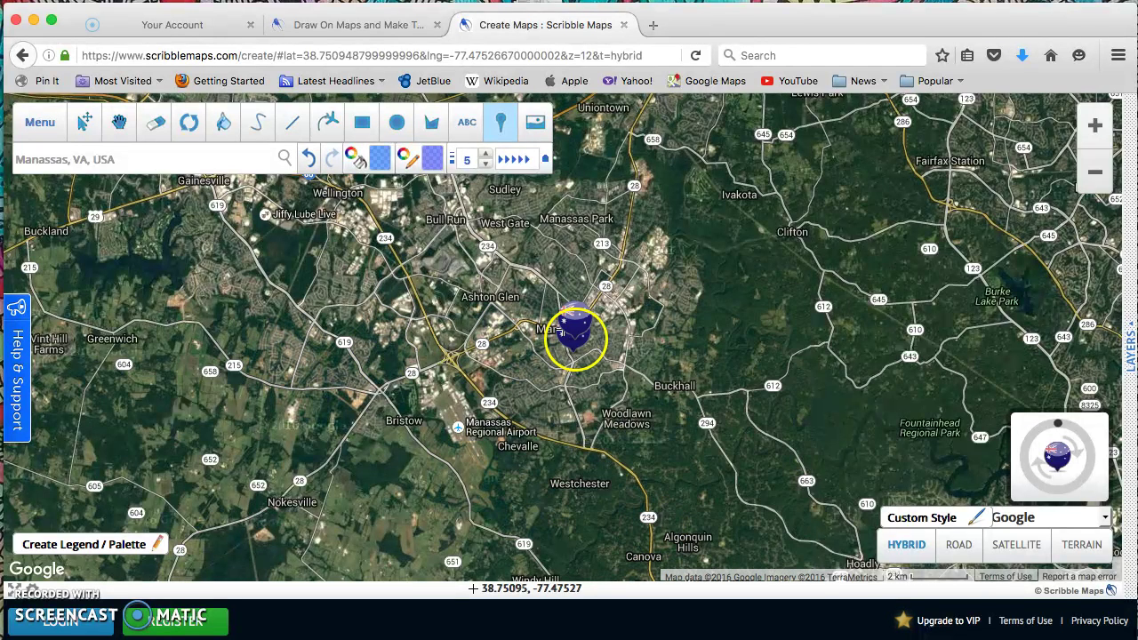
# Start a map legend and add a line item titled "Path 1" with the small-arrowhead line type.
pyautogui.click(1096, 176)
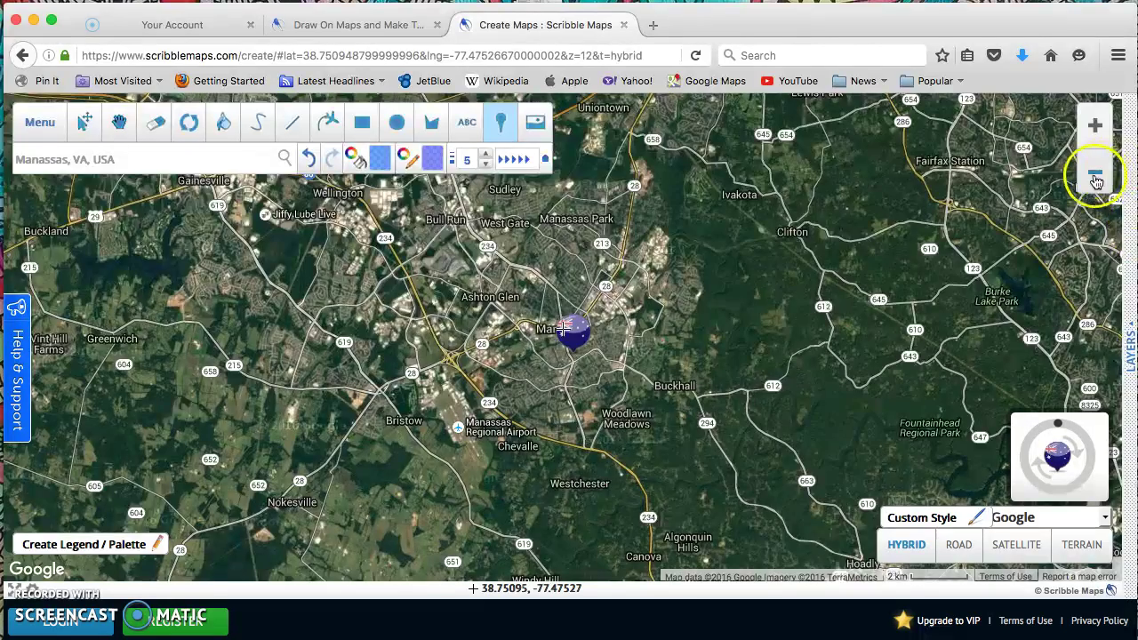
pyautogui.click(1095, 180)
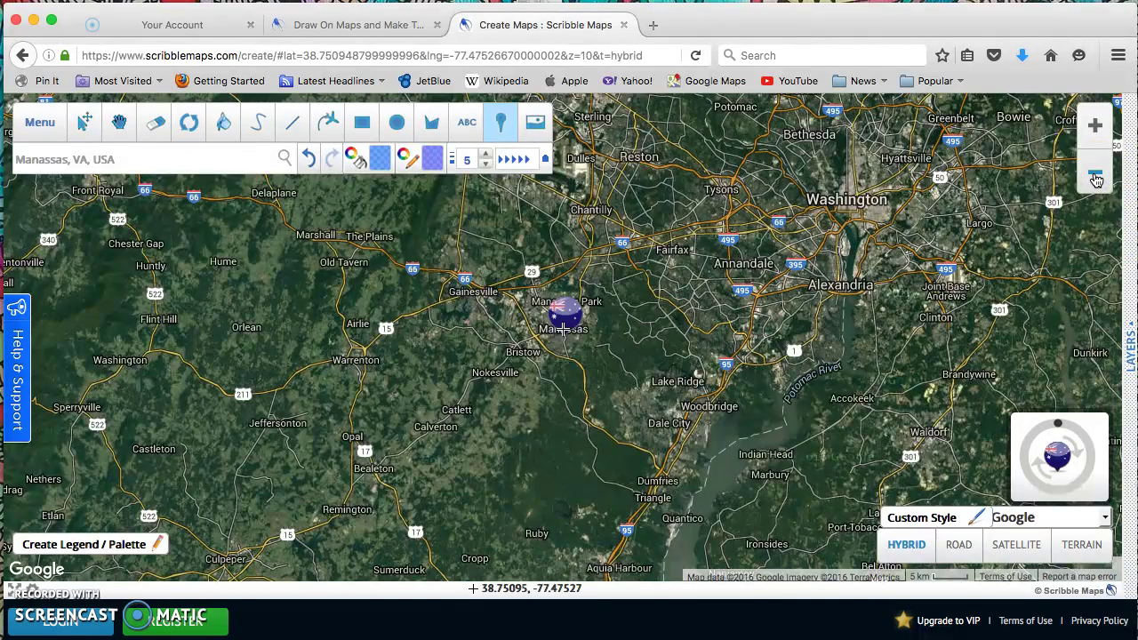
pyautogui.click(1096, 181)
pyautogui.click(1095, 181)
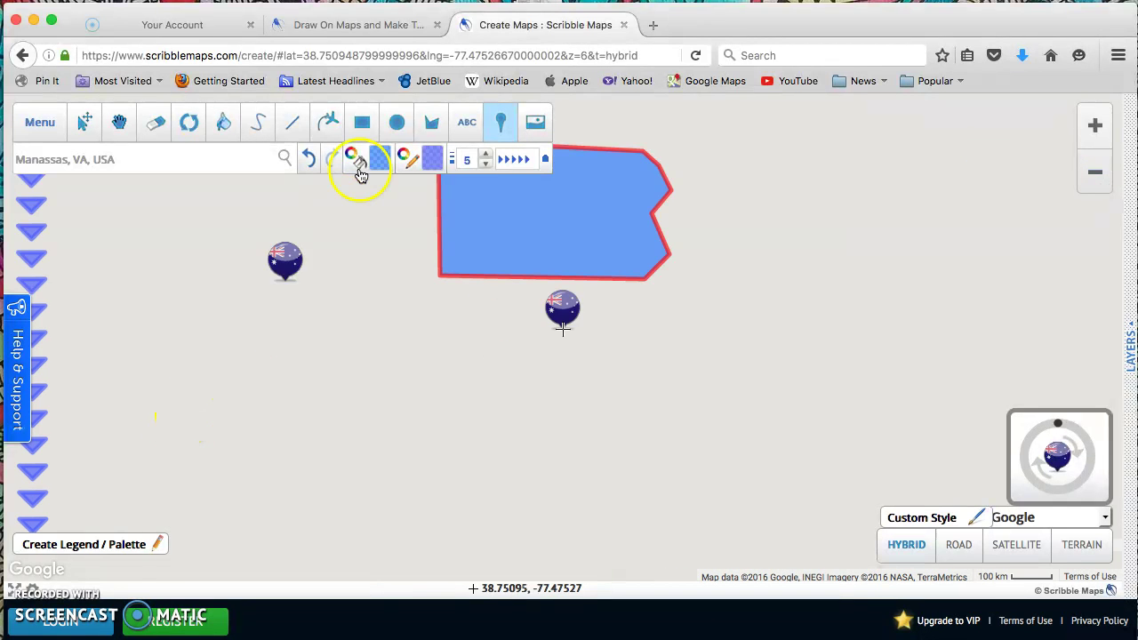
pyautogui.click(105, 546)
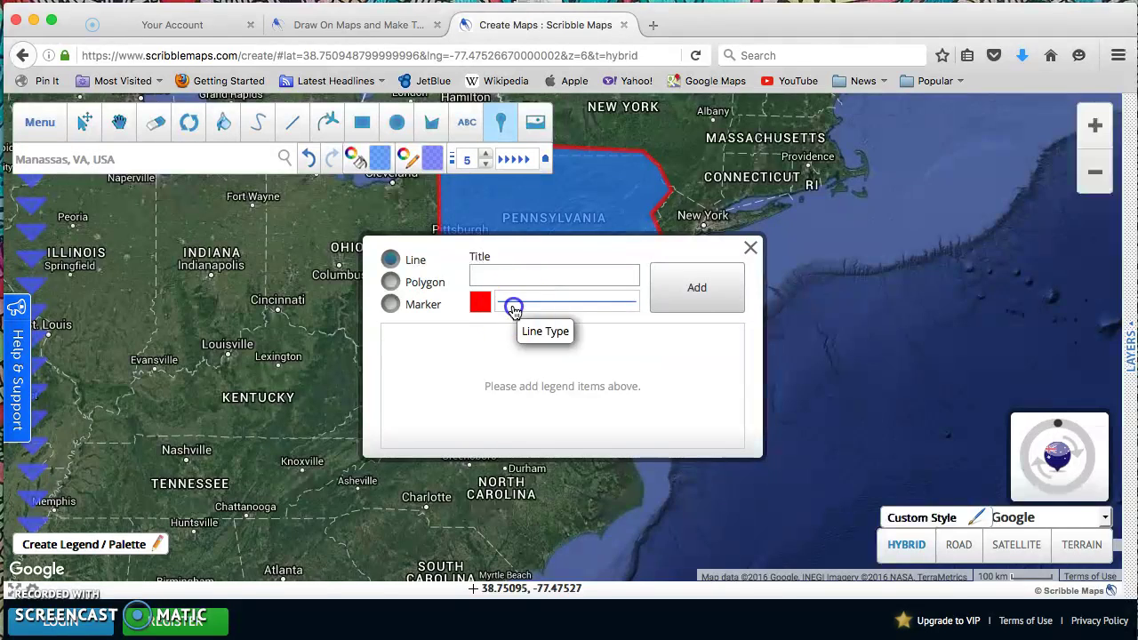
pyautogui.click(510, 302)
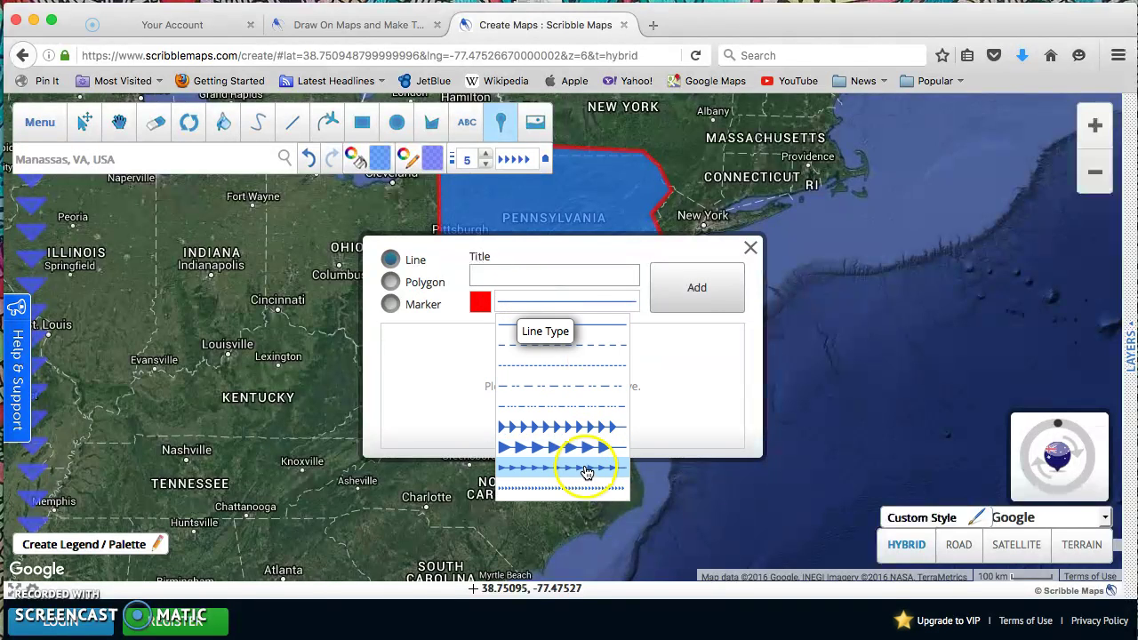
pyautogui.click(588, 468)
pyautogui.click(562, 277)
pyautogui.write('Path 1')
pyautogui.click(683, 287)
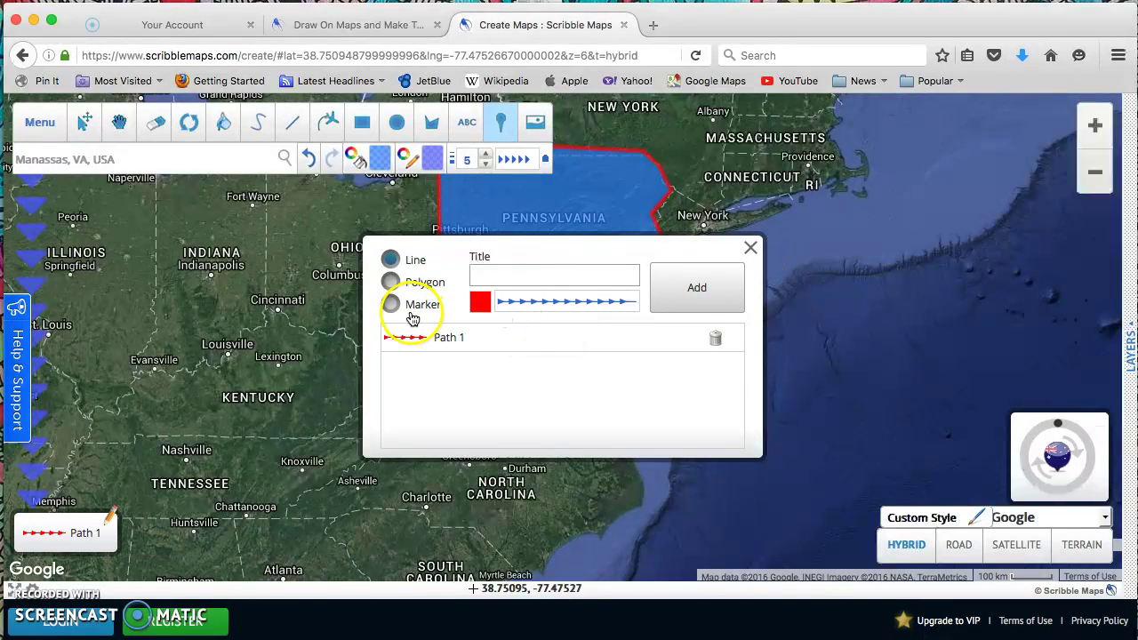
# Add a marker item titled "Home" to the legend, keeping the default blue pin.
pyautogui.click(409, 306)
pyautogui.click(503, 303)
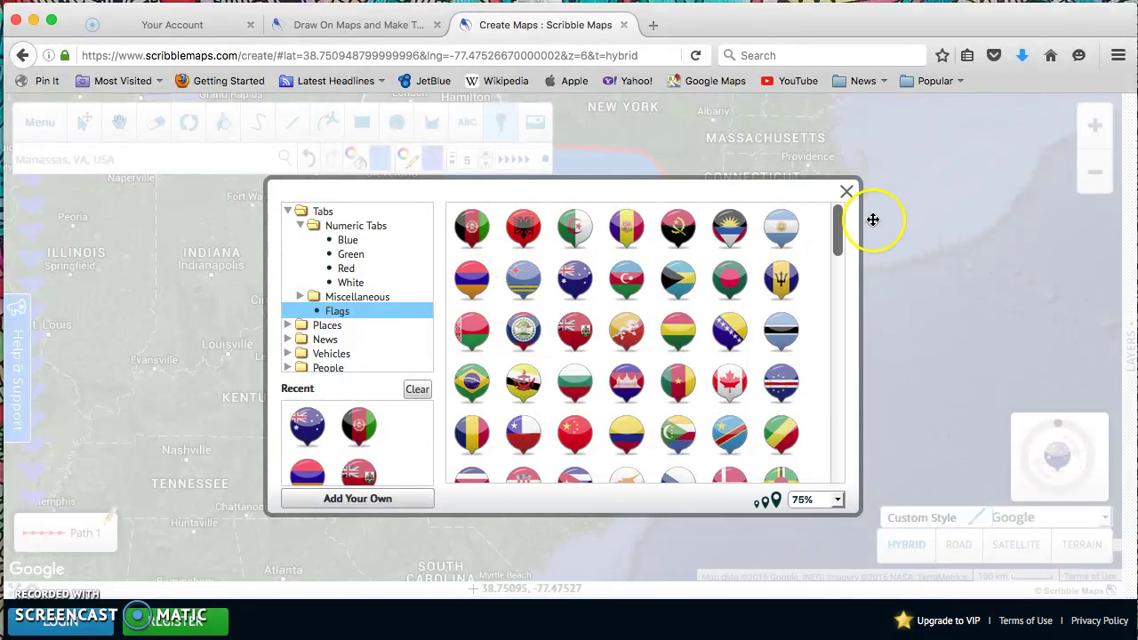
pyautogui.click(846, 191)
pyautogui.click(543, 280)
pyautogui.write('Home')
pyautogui.click(712, 287)
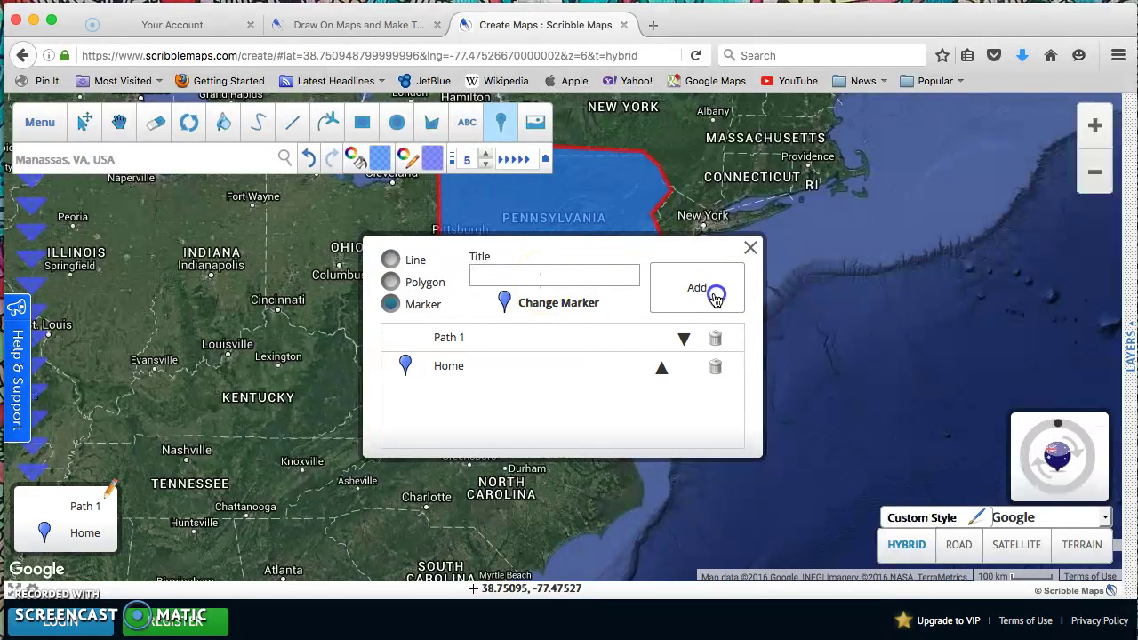
# Add a polygon item titled "Area of population" to the legend with a red border and green fill.
pyautogui.click(393, 285)
pyautogui.click(480, 302)
pyautogui.click(477, 278)
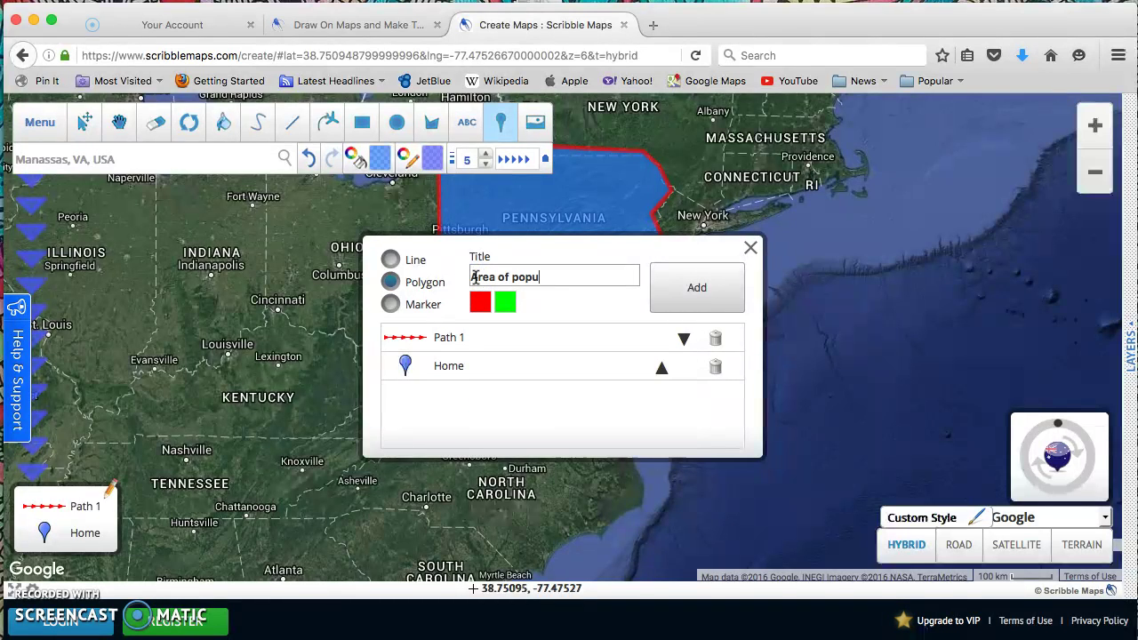
pyautogui.click(676, 289)
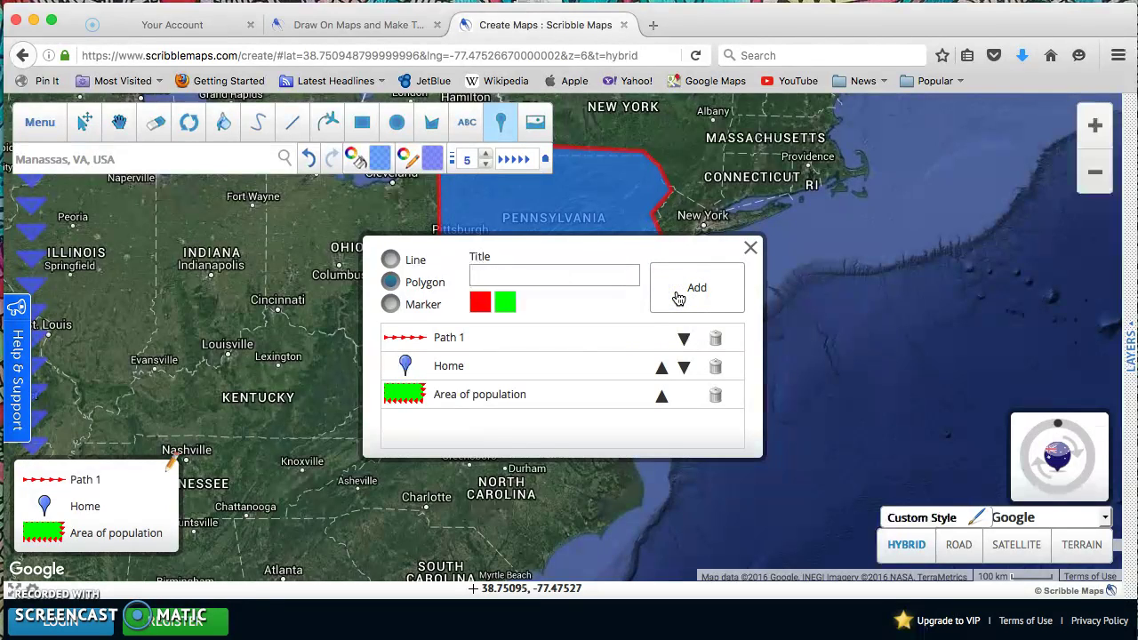
# Reorder the legend items to Home, Area of population, Path 1.
pyautogui.click(387, 331)
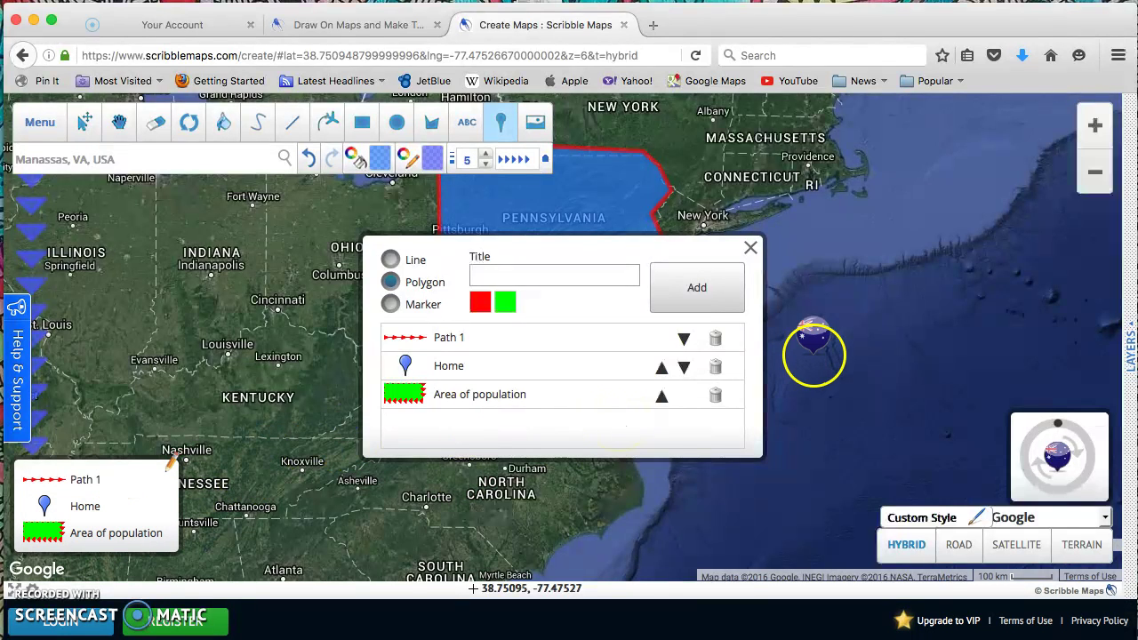
pyautogui.click(660, 370)
pyautogui.click(663, 397)
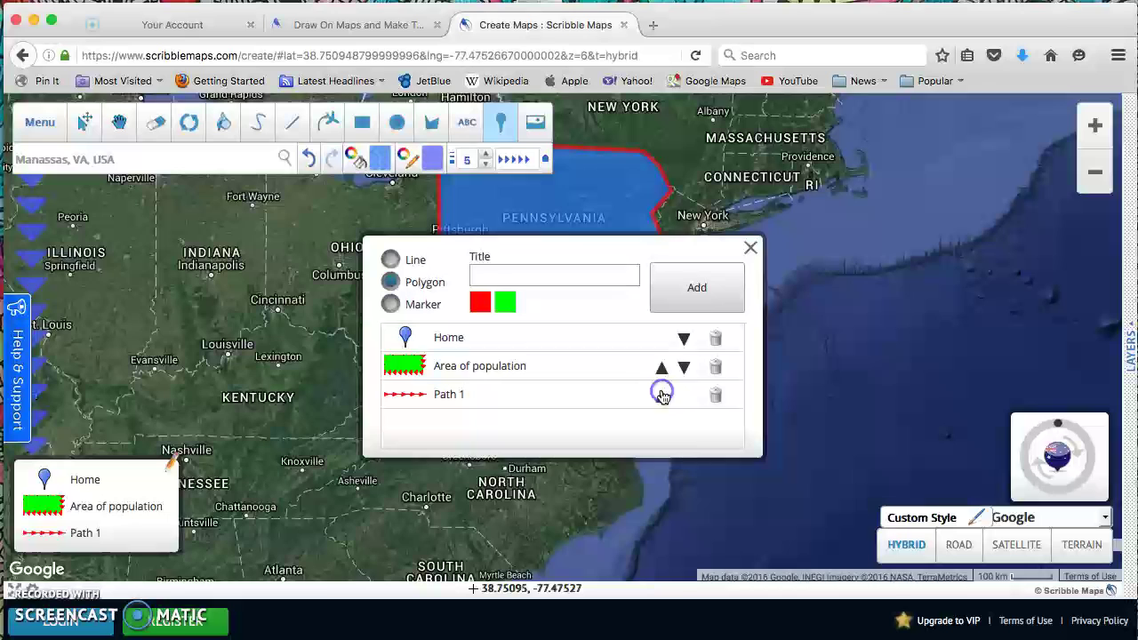
# Move the Home item below Area of population in the legend and close the legend editor.
pyautogui.click(683, 341)
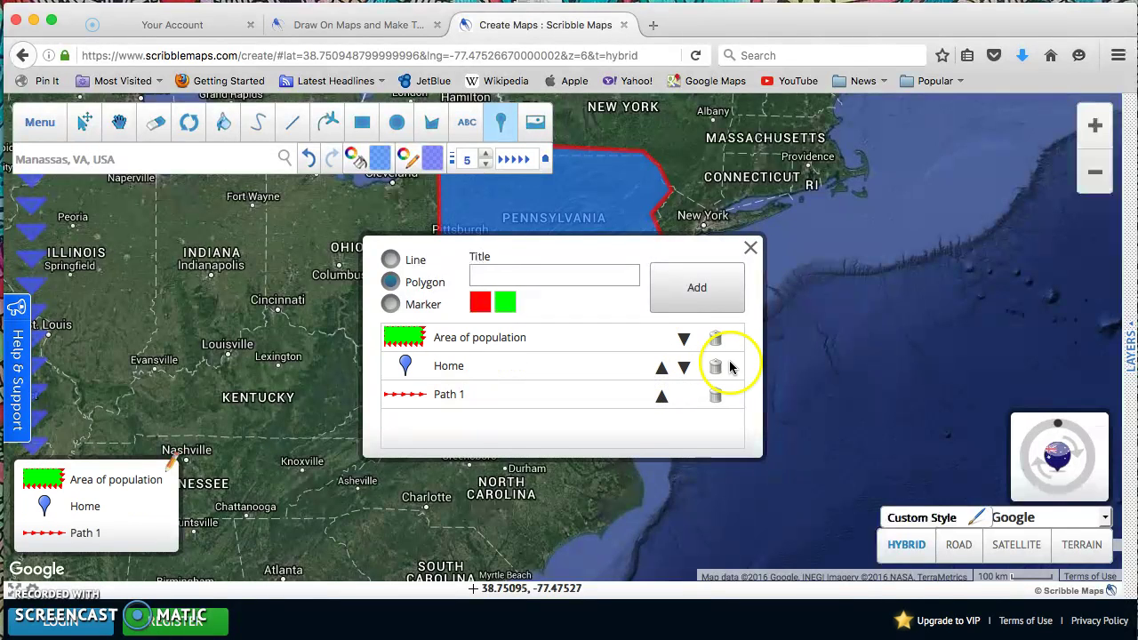
pyautogui.click(751, 248)
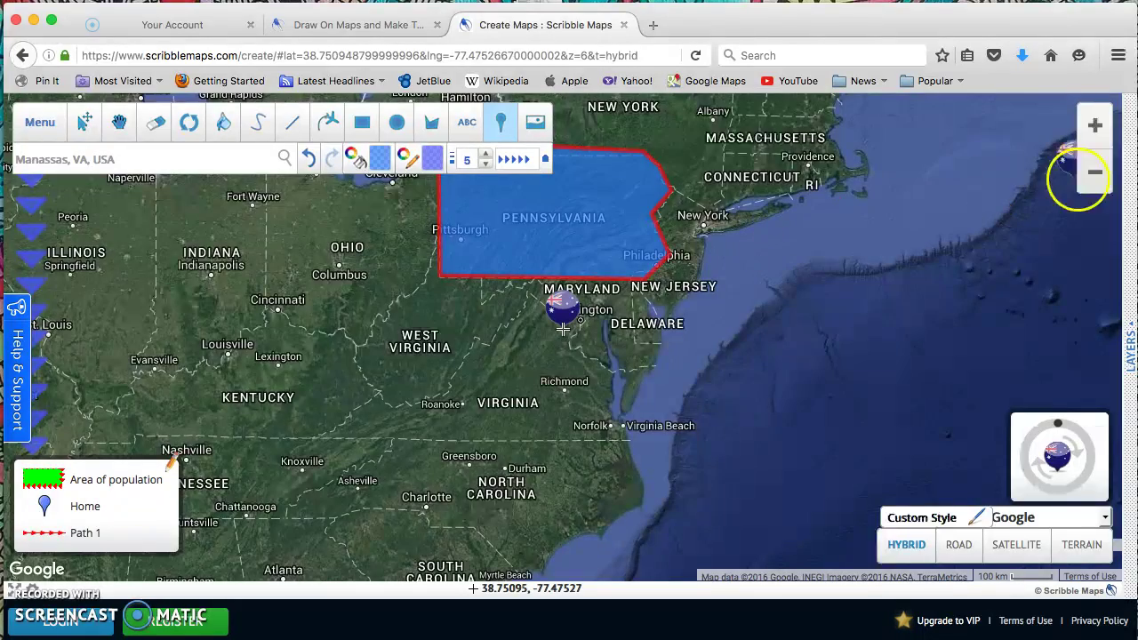
# Show the whole United States with the pan tool active and switch the base map provider to MapBox.
pyautogui.click(1095, 172)
pyautogui.click(1095, 171)
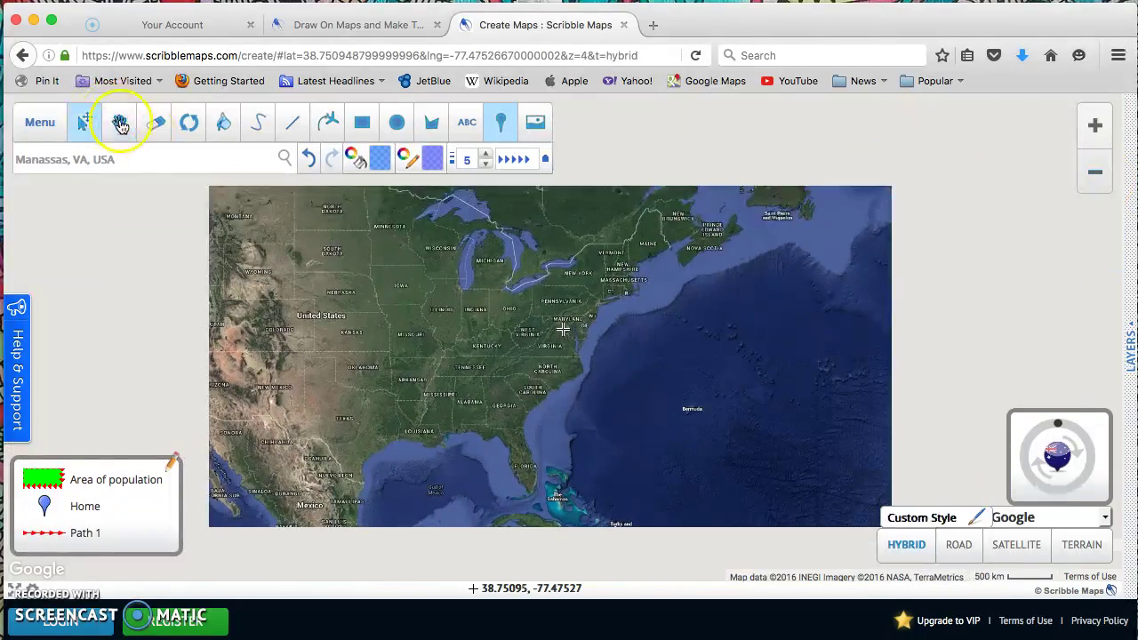
pyautogui.click(120, 124)
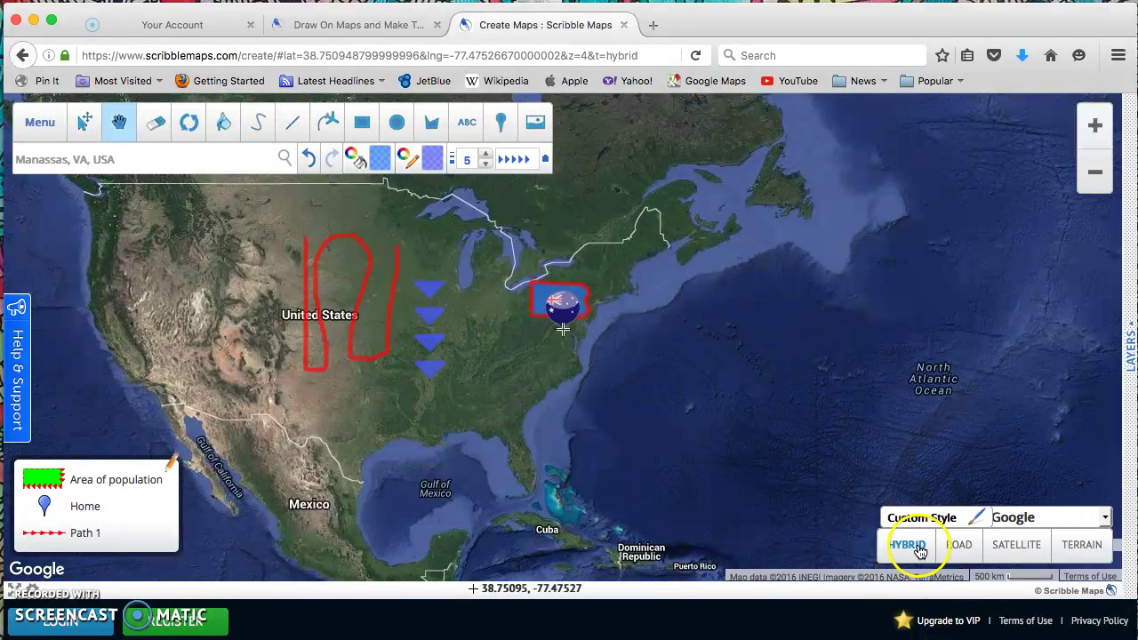
pyautogui.click(1047, 525)
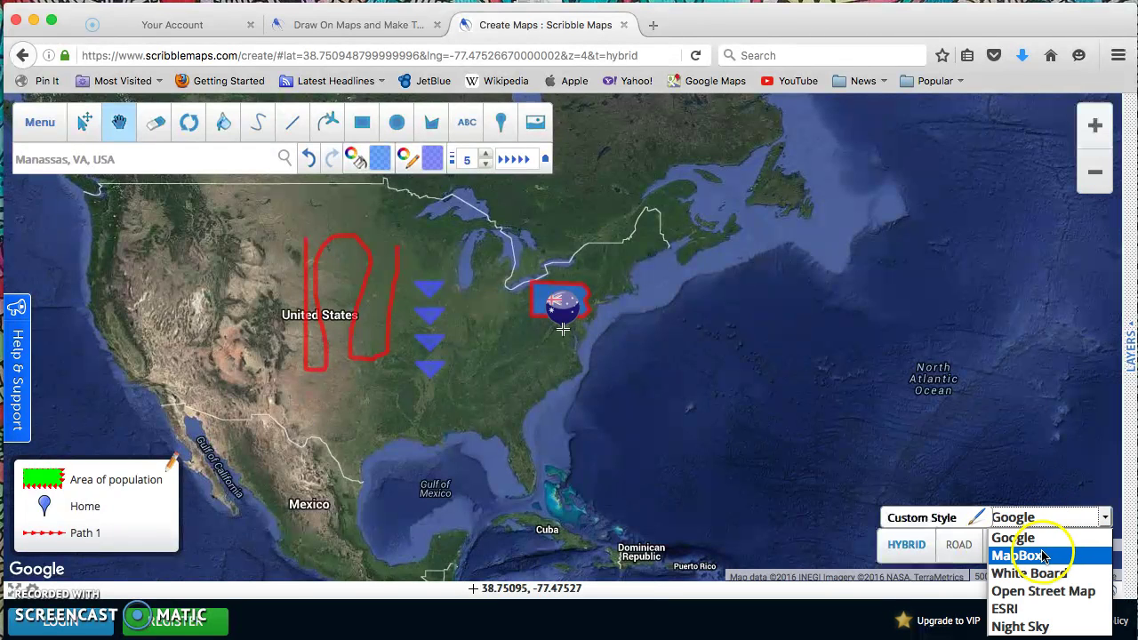
pyautogui.click(1036, 554)
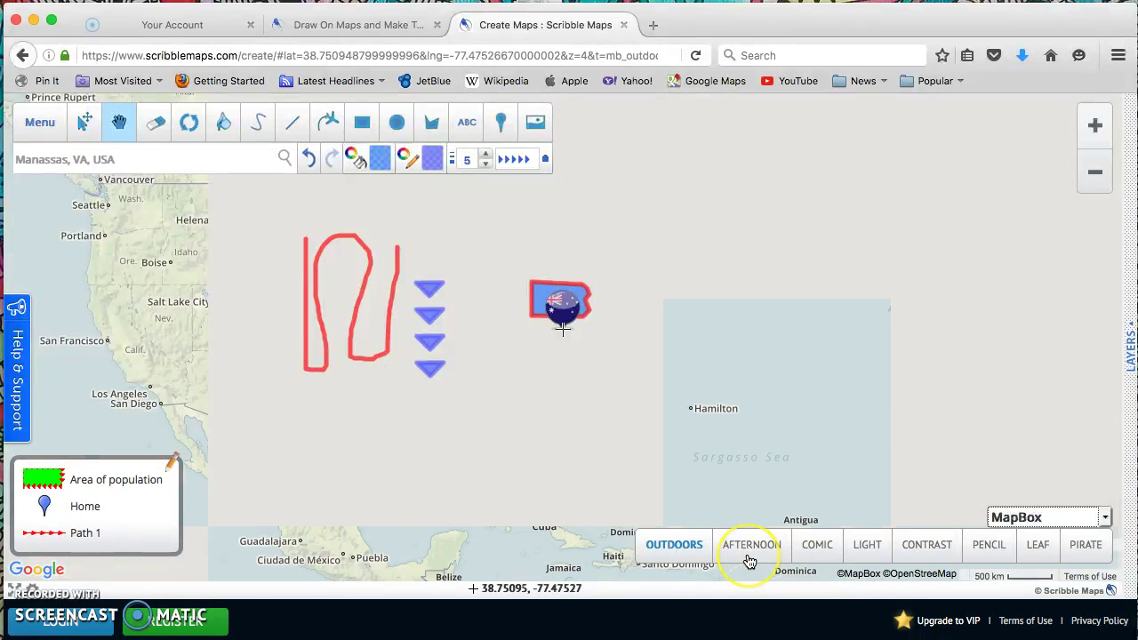
# Try the MapBox styles Afternoon, Comic, Light, Contrast and Pencil one after another on the map.
pyautogui.click(750, 557)
pyautogui.click(821, 548)
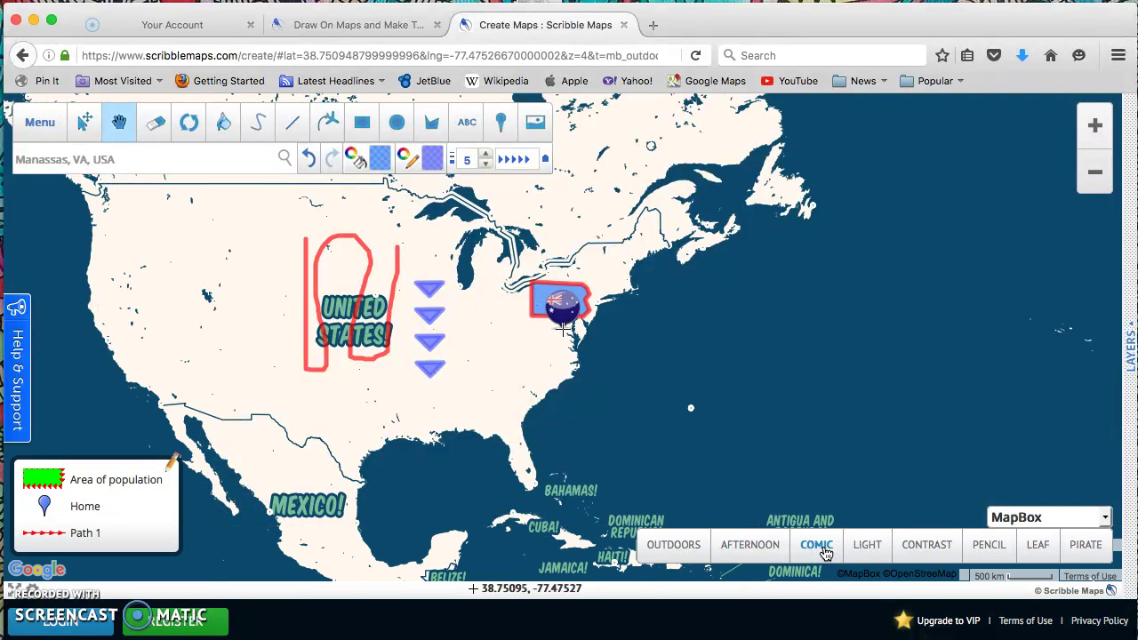
pyautogui.click(867, 547)
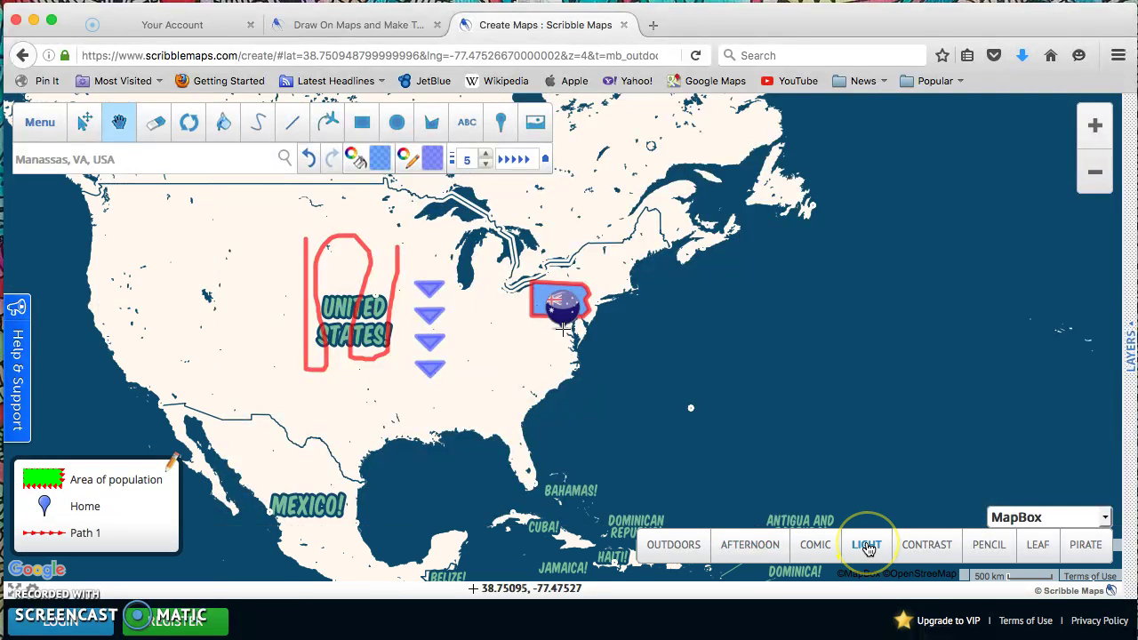
pyautogui.click(924, 546)
pyautogui.click(989, 549)
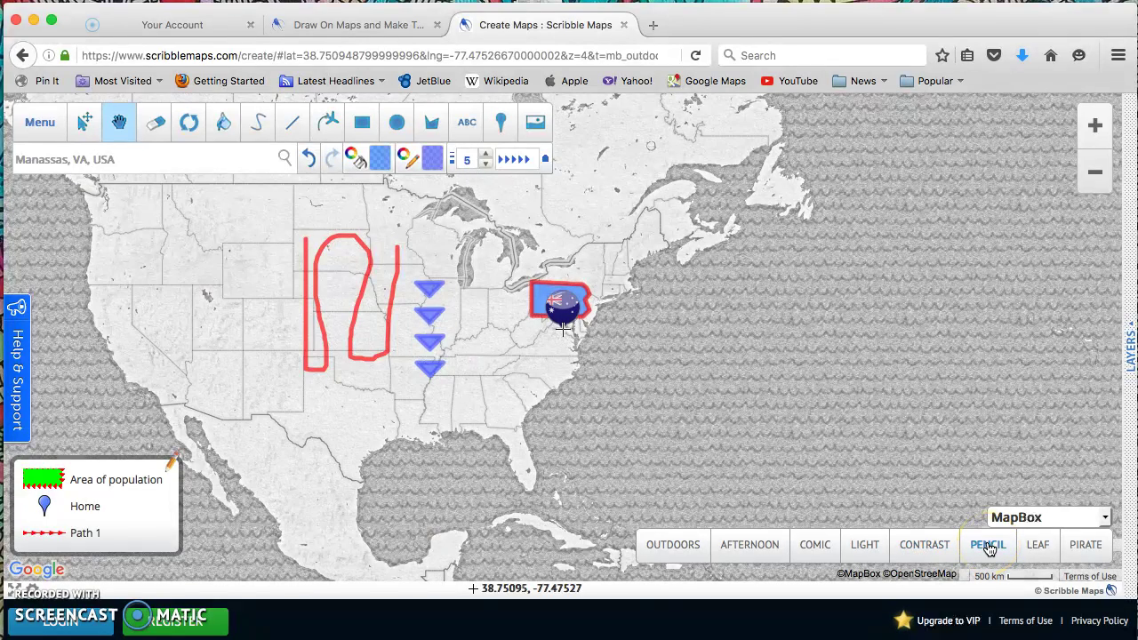
# Switch the base map to White Board.
pyautogui.click(1058, 521)
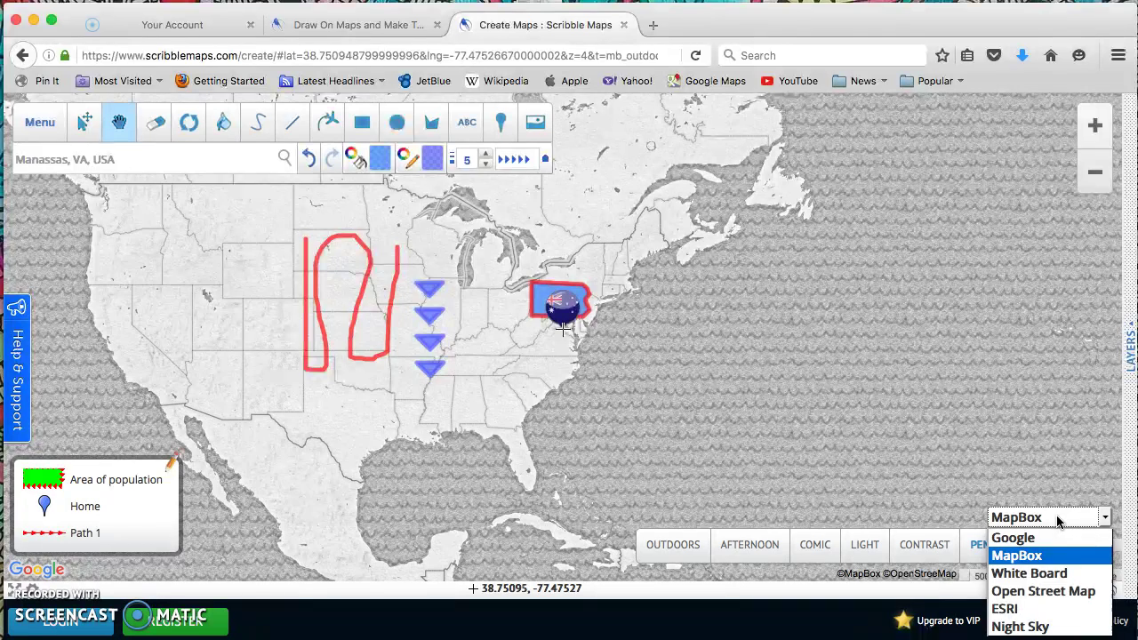
pyautogui.click(1064, 573)
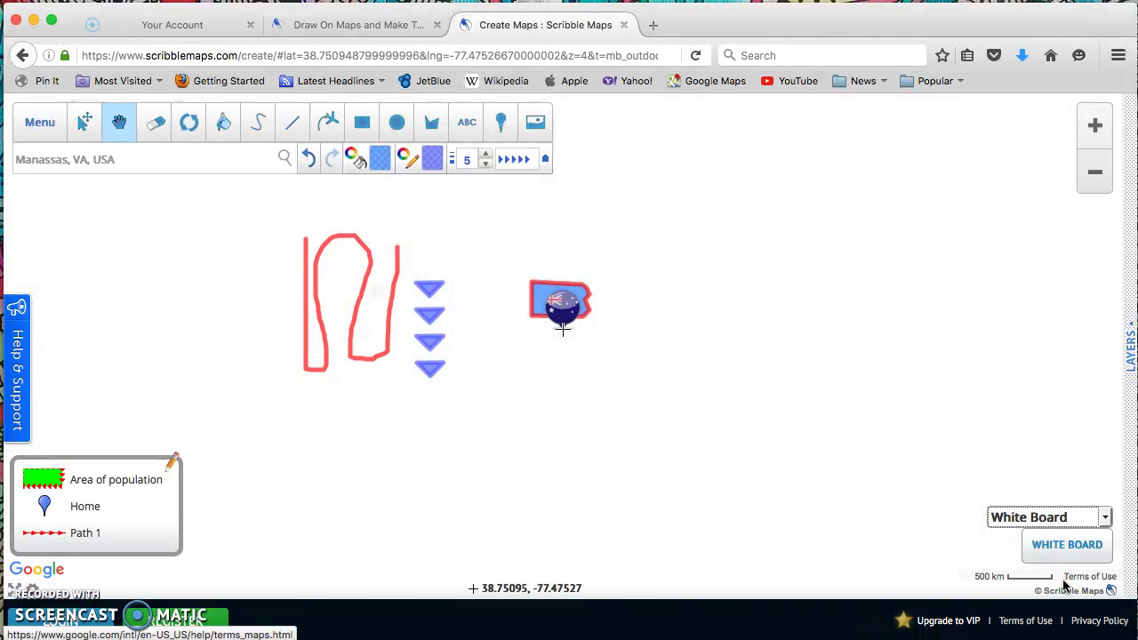